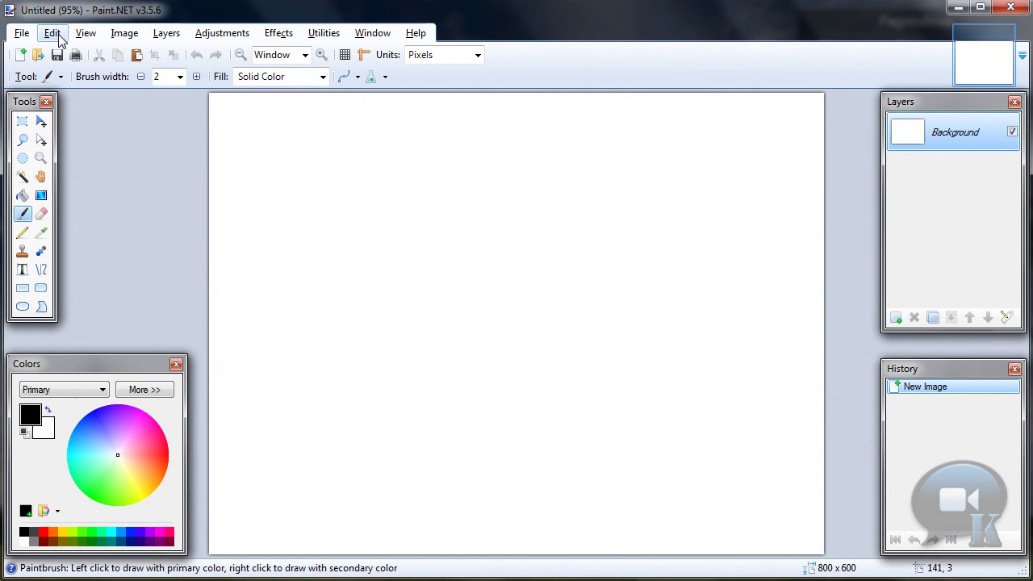
- Select the whole canvas and delete the white background, leaving it transparent
left_click(55, 35)
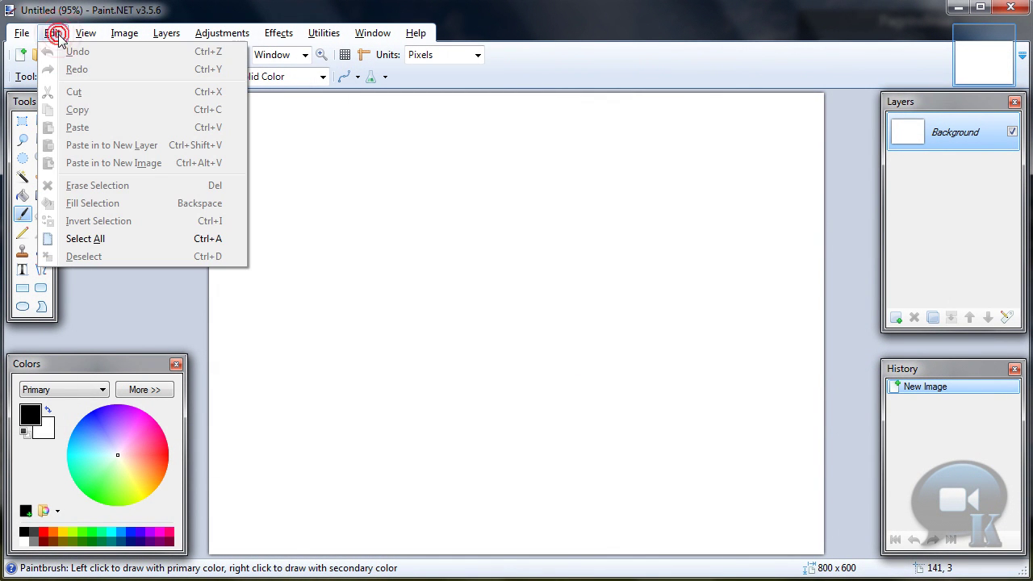
left_click(134, 245)
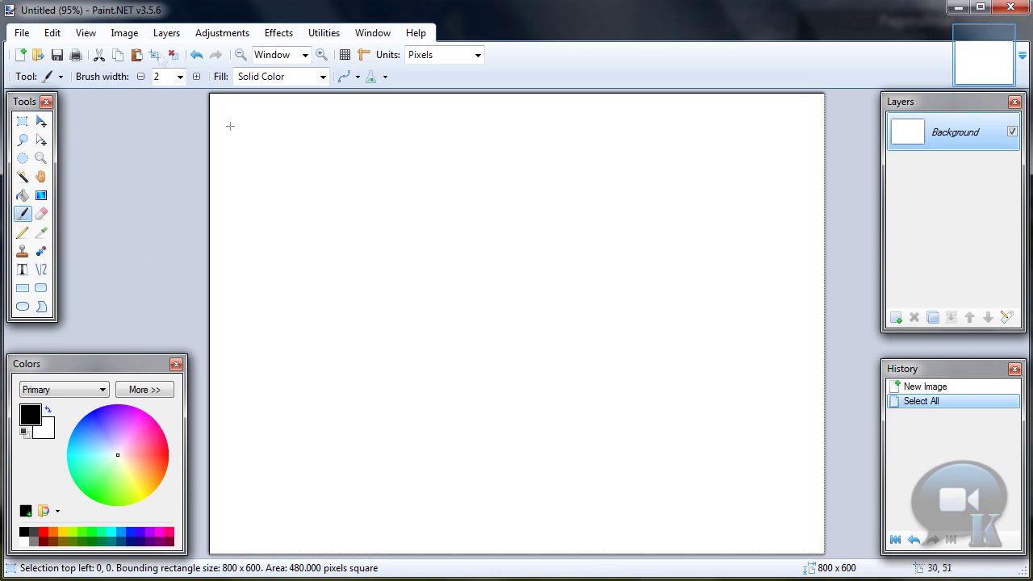
key("Delete")
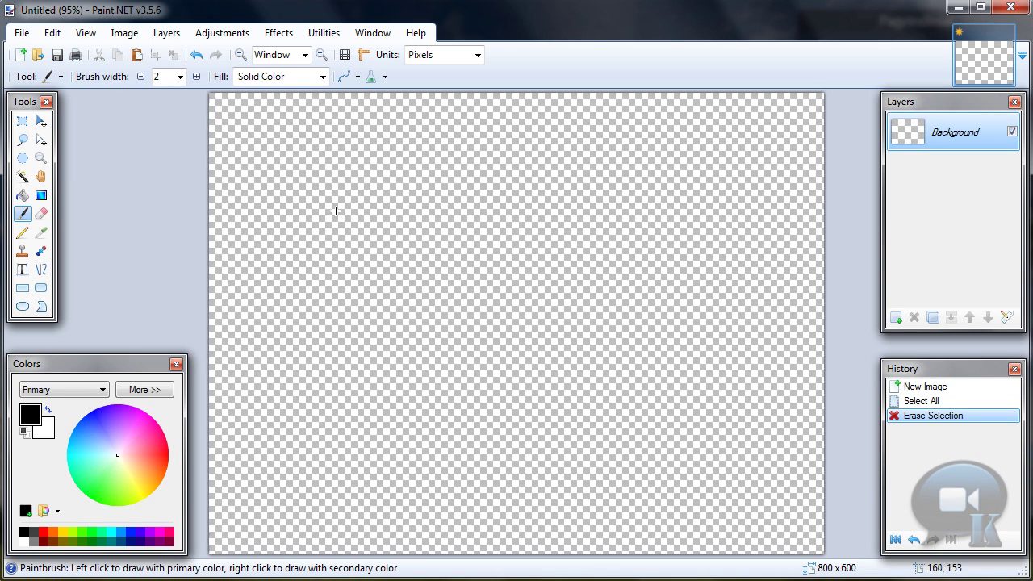
- Type K163 on the canvas in Arial Black with the Text tool
left_click(22, 269)
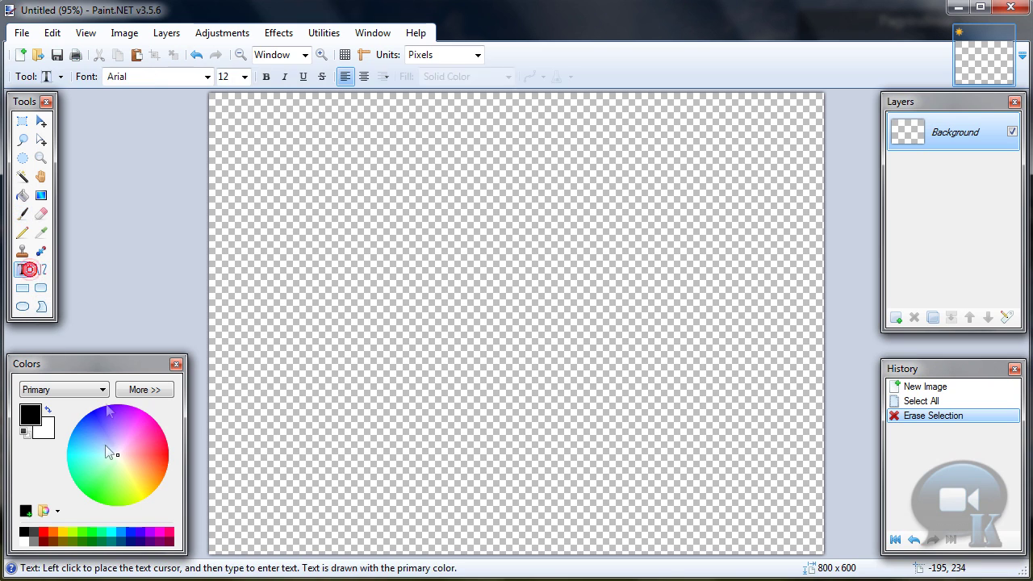
left_click(151, 80)
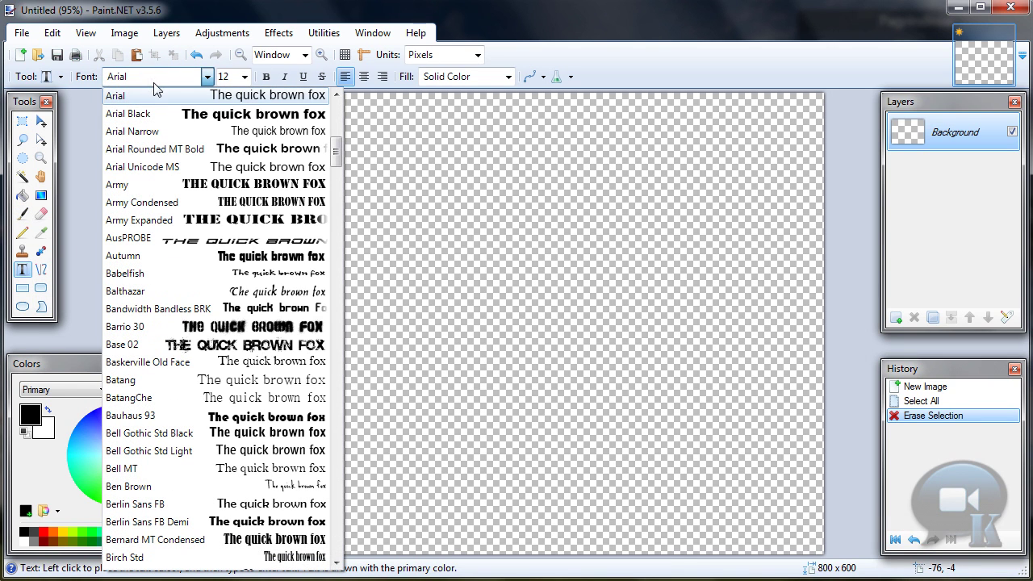
left_click(127, 114)
left_click(231, 274)
type("K163")
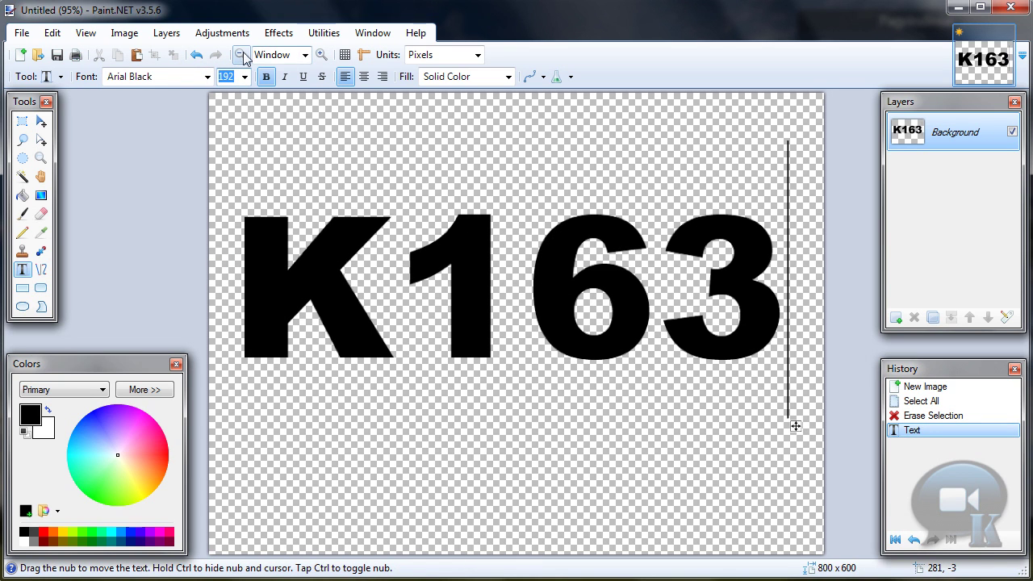
- Centre the K163 text both horizontally and vertically with Object Align
left_click(240, 54)
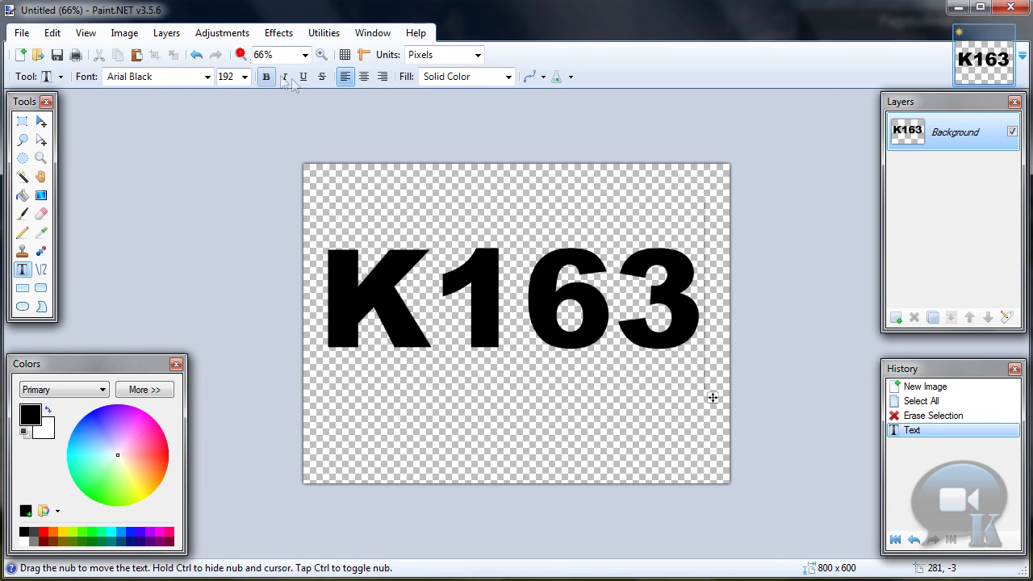
left_click(278, 33)
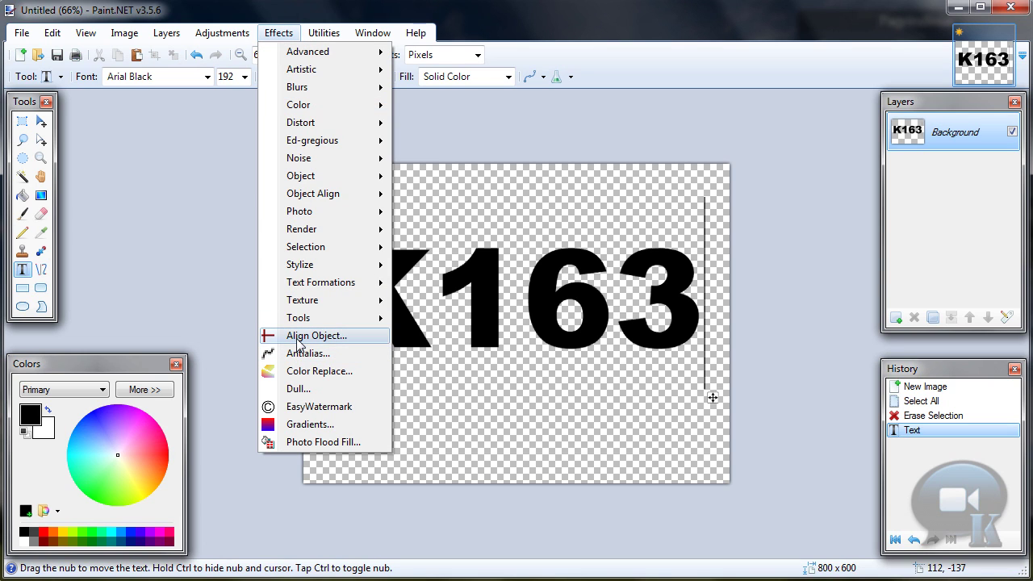
mouse_move(343, 197)
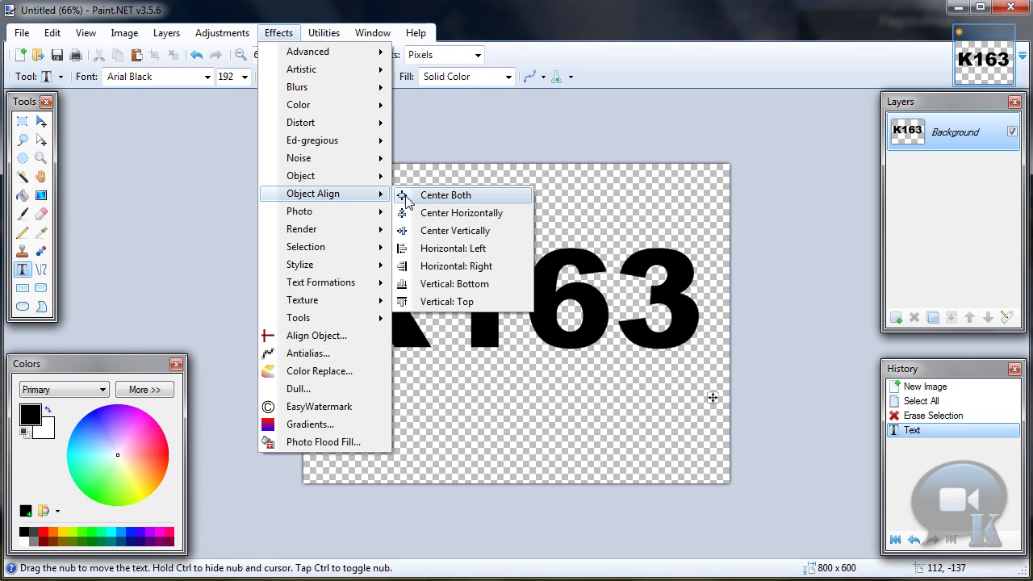
left_click(456, 198)
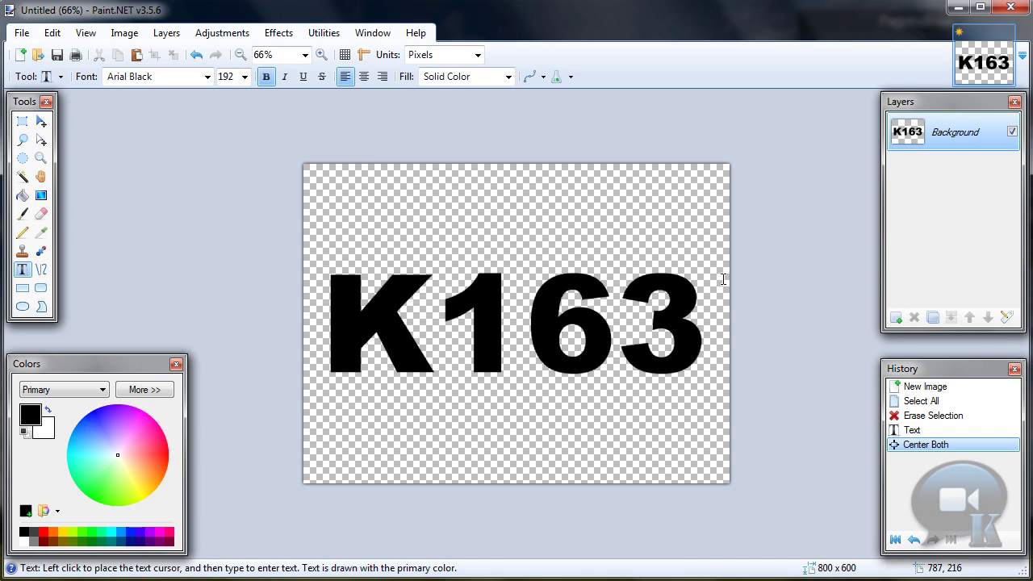
- Duplicate the K163 layer and invert the copy's colors so its letters turn white
left_click(934, 318)
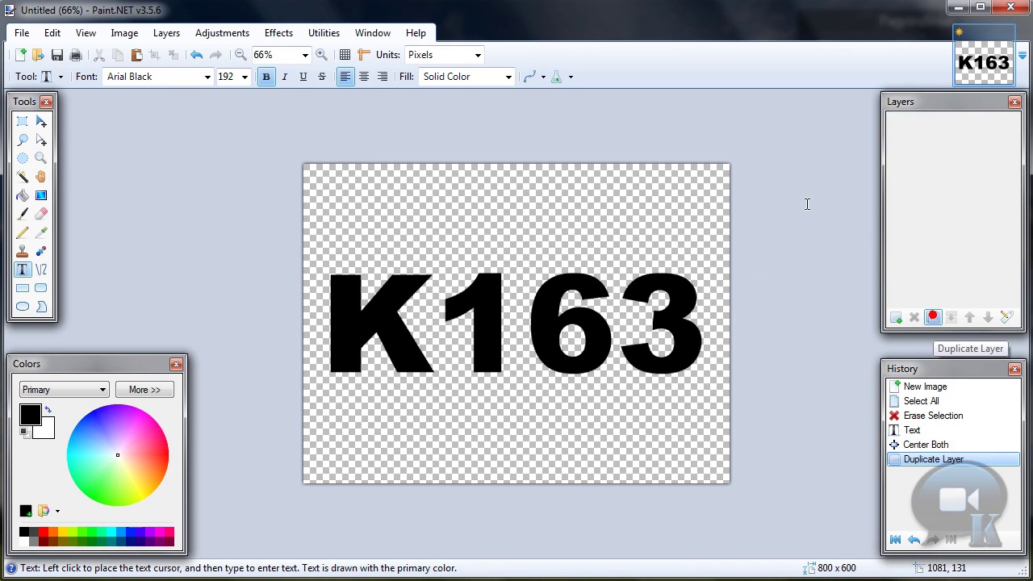
left_click(220, 33)
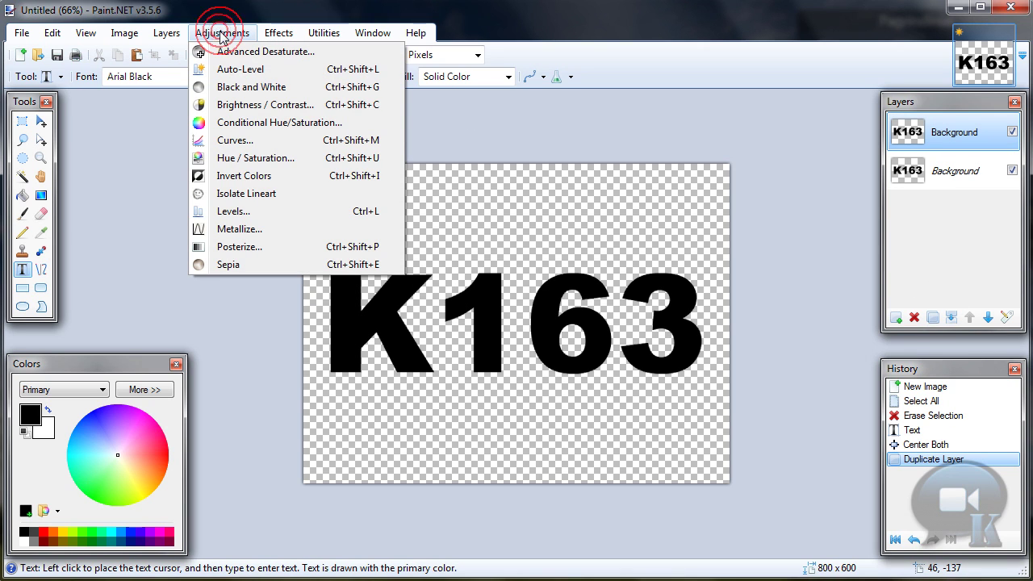
left_click(244, 176)
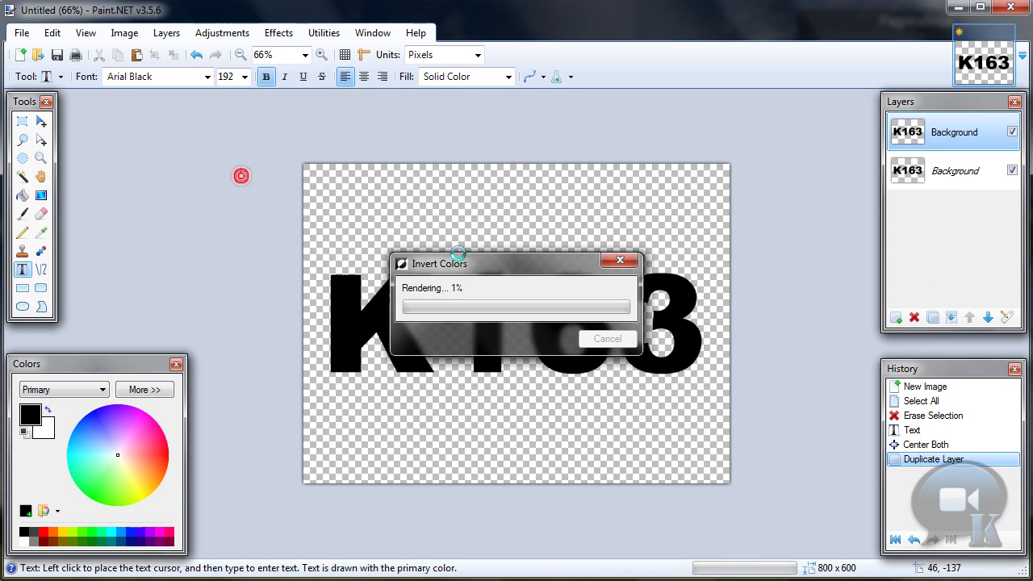
left_click(24, 178)
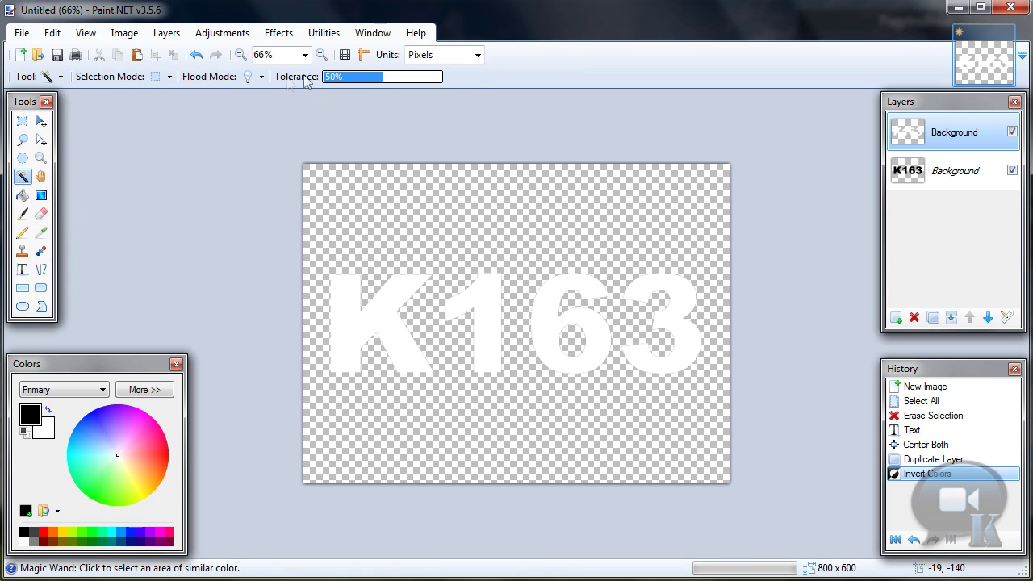
- Magic-wand the background at 0% tolerance and invert the selection to select the letters
left_click_drag(355, 76, 266, 78)
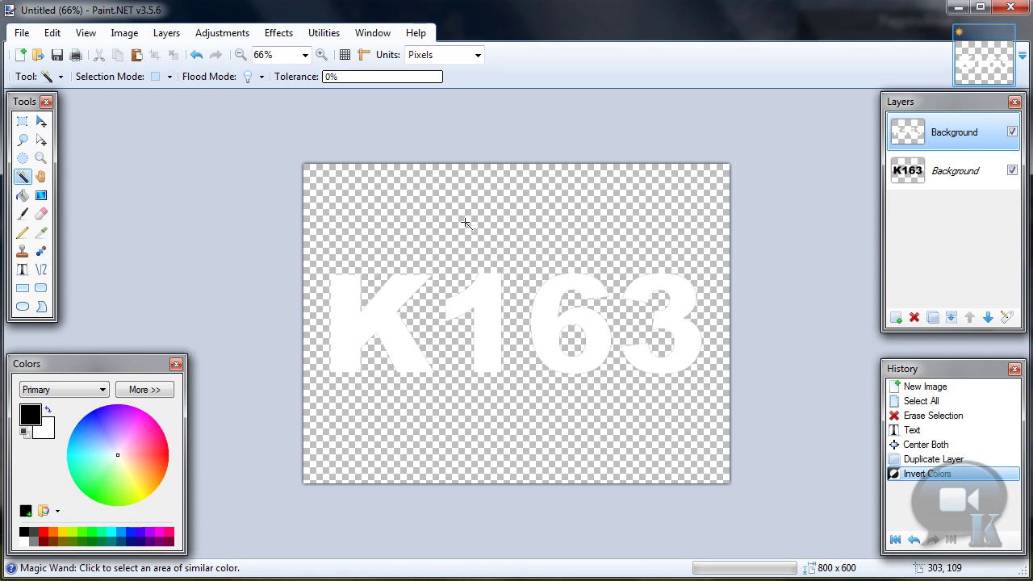
left_click(503, 213)
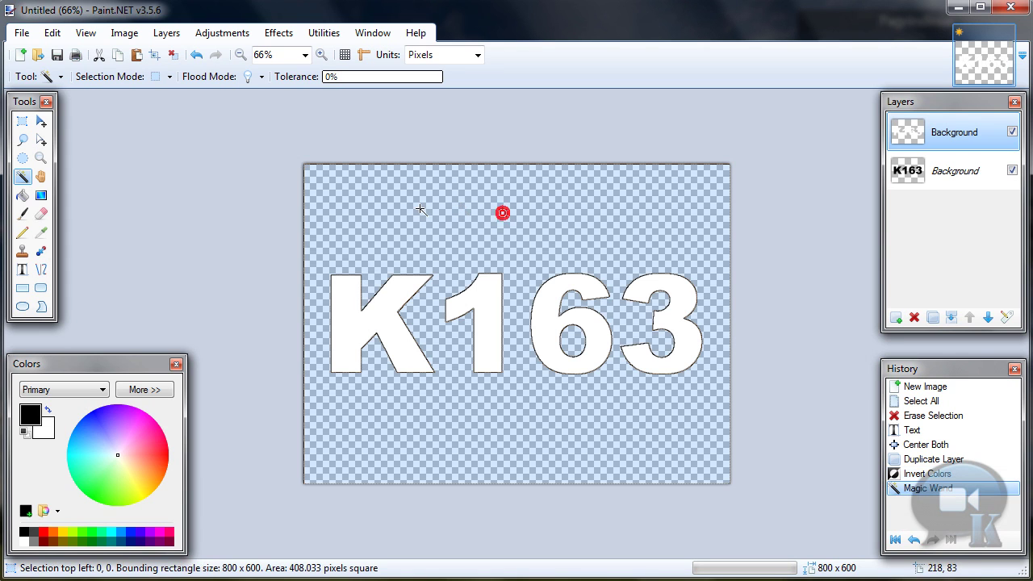
left_click(51, 33)
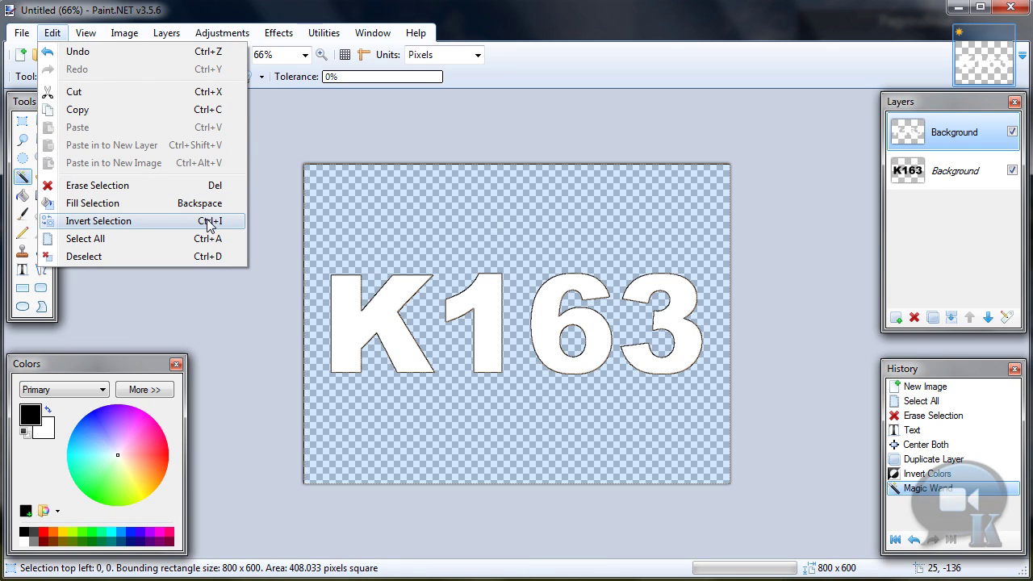
left_click(98, 221)
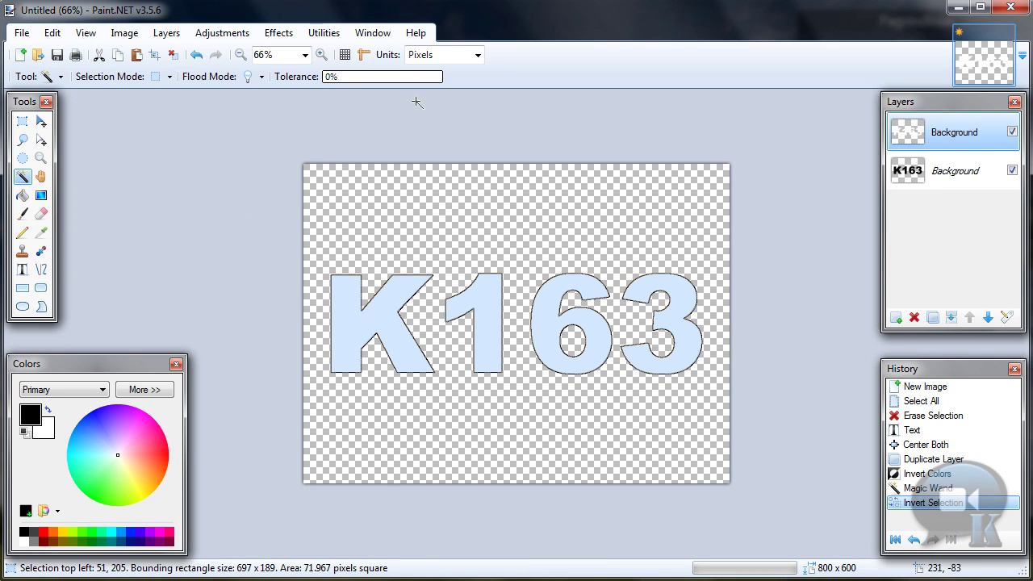
left_click(278, 33)
- Apply a radius 2 Gaussian Blur inside the letters and merge the white copy down
mouse_move(311, 113)
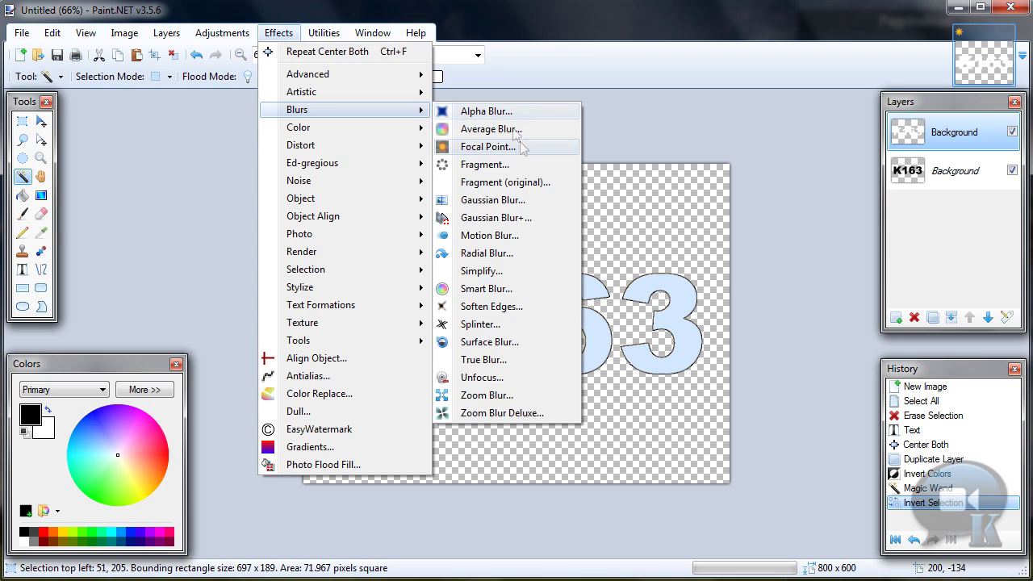
left_click(506, 200)
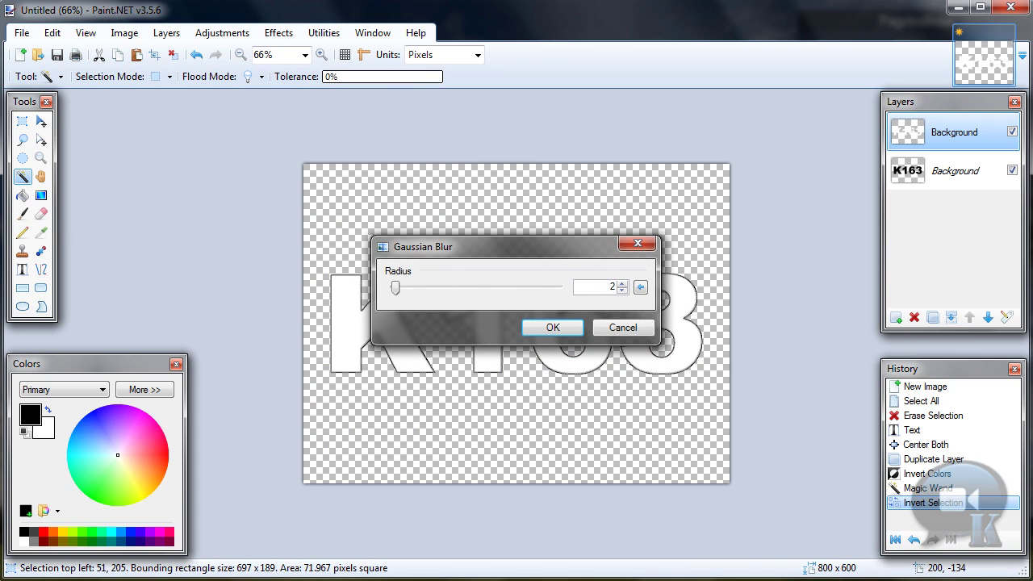
left_click(533, 327)
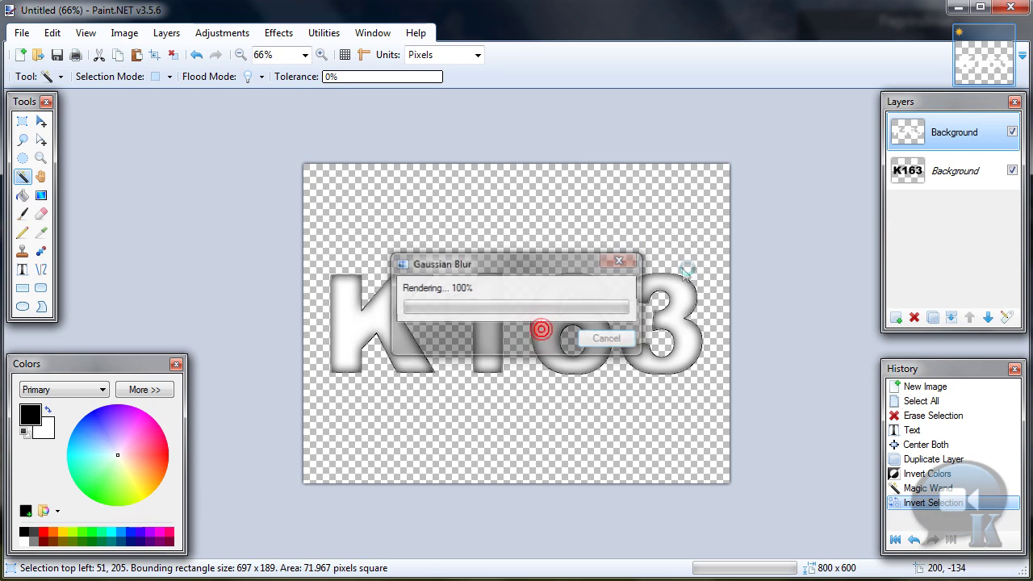
left_click(950, 317)
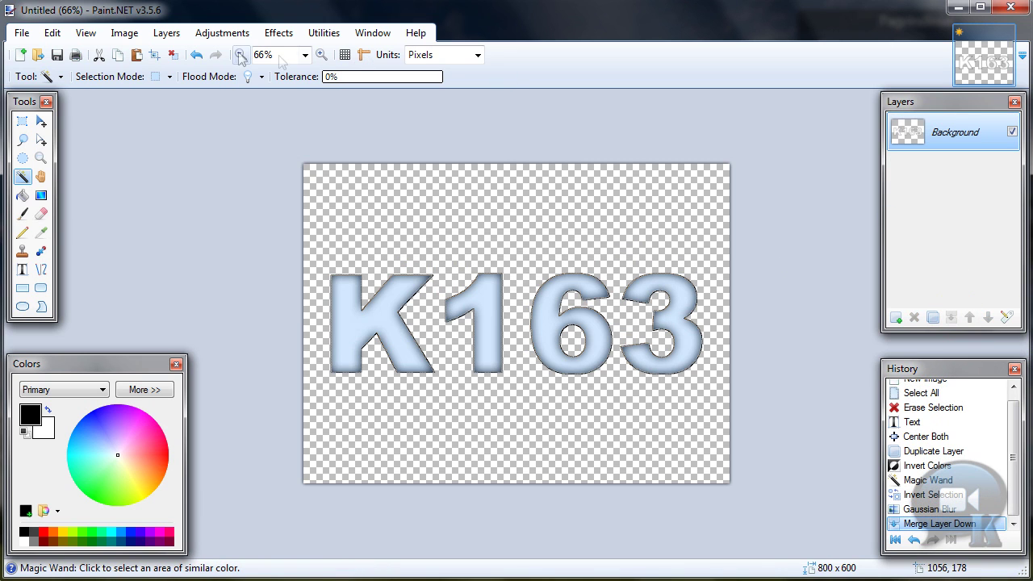
- Apply the radius 2 Gaussian Blur a second time to the merged letters
left_click(274, 34)
mouse_move(298, 109)
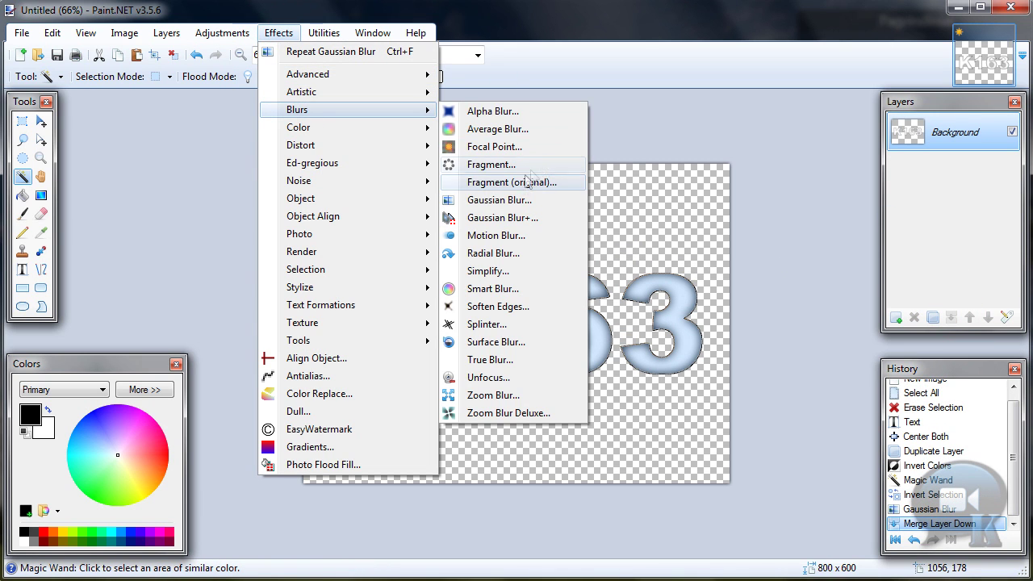
left_click(517, 199)
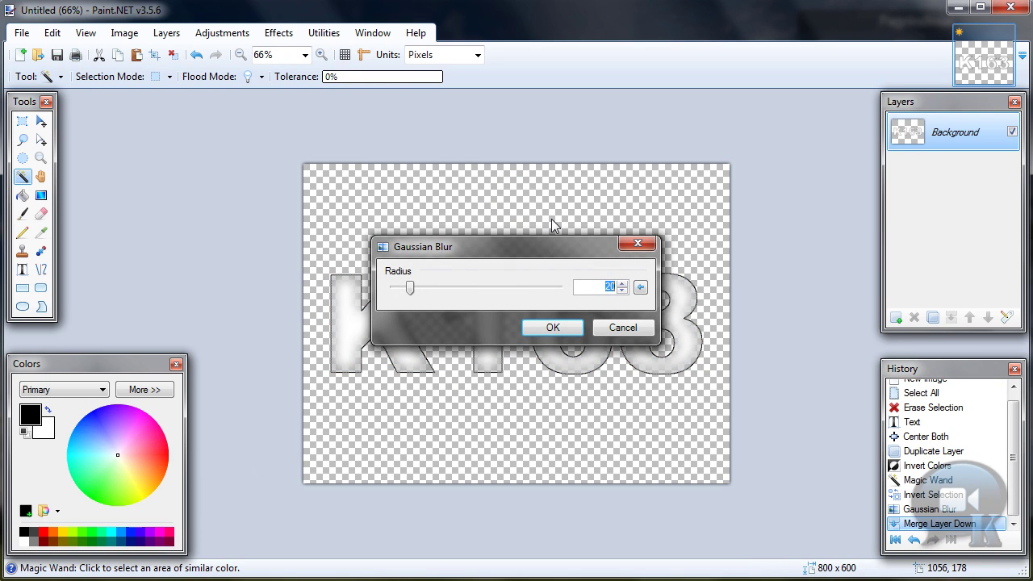
left_click(556, 326)
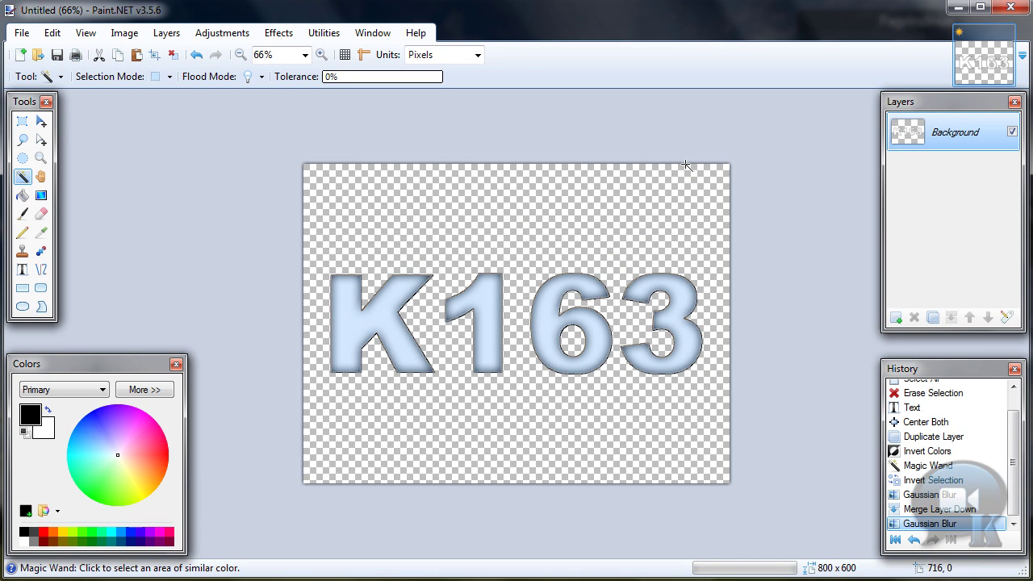
- Add an empty Layer 2 and open the CustomBrushesMini plugin
left_click(896, 318)
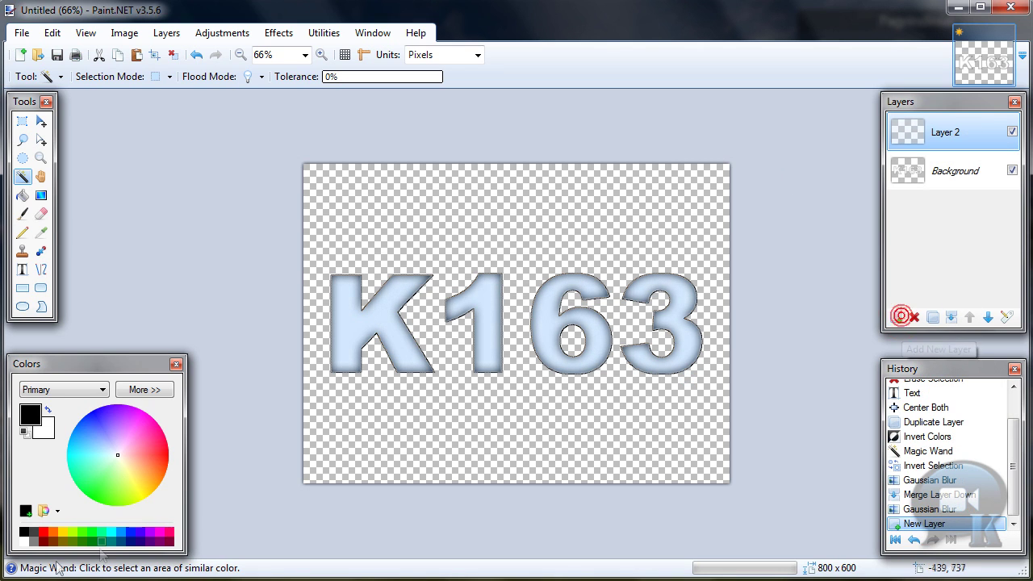
left_click(279, 33)
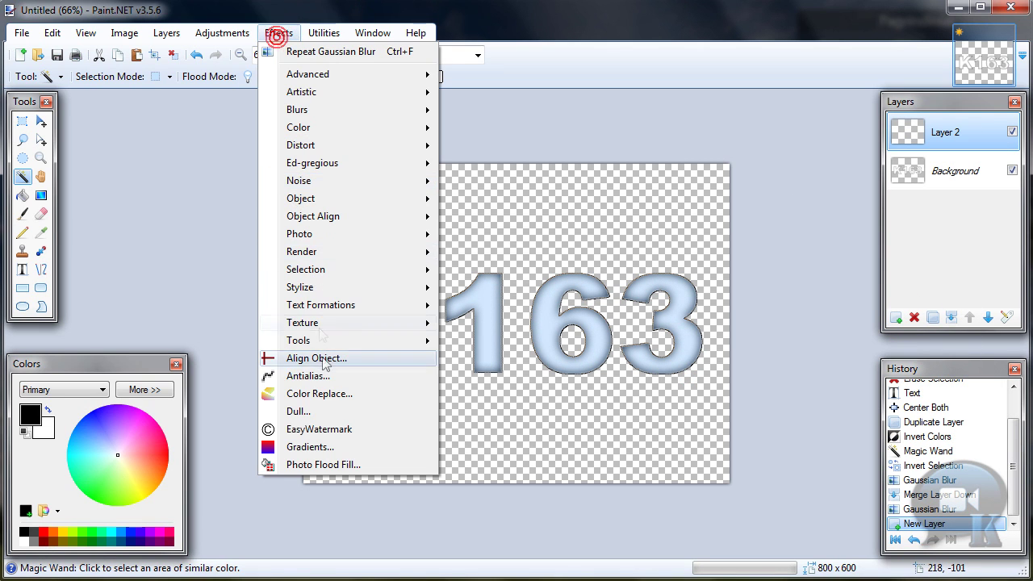
mouse_move(303, 340)
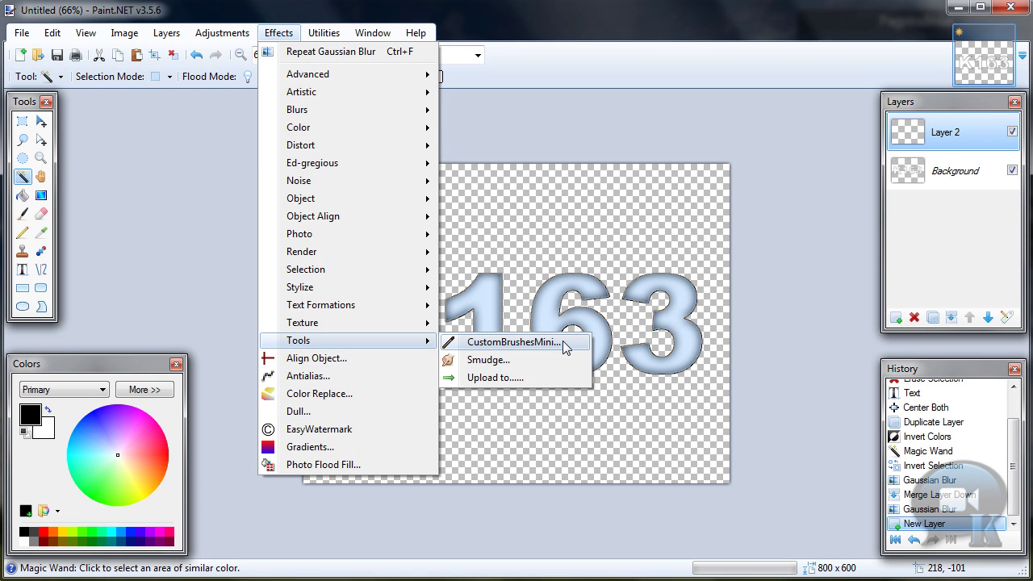
left_click(513, 342)
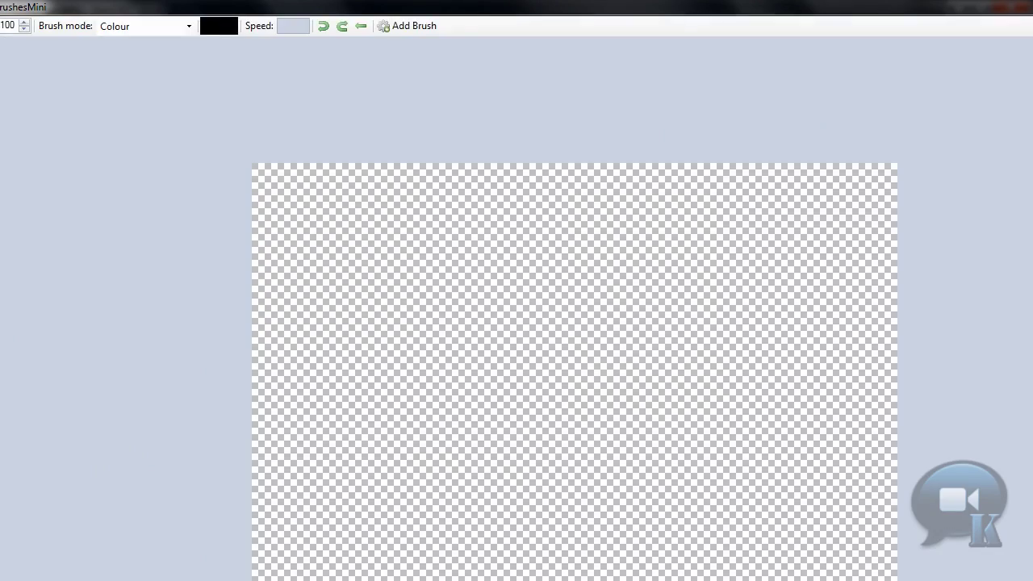
left_click_drag(413, 9, 701, 117)
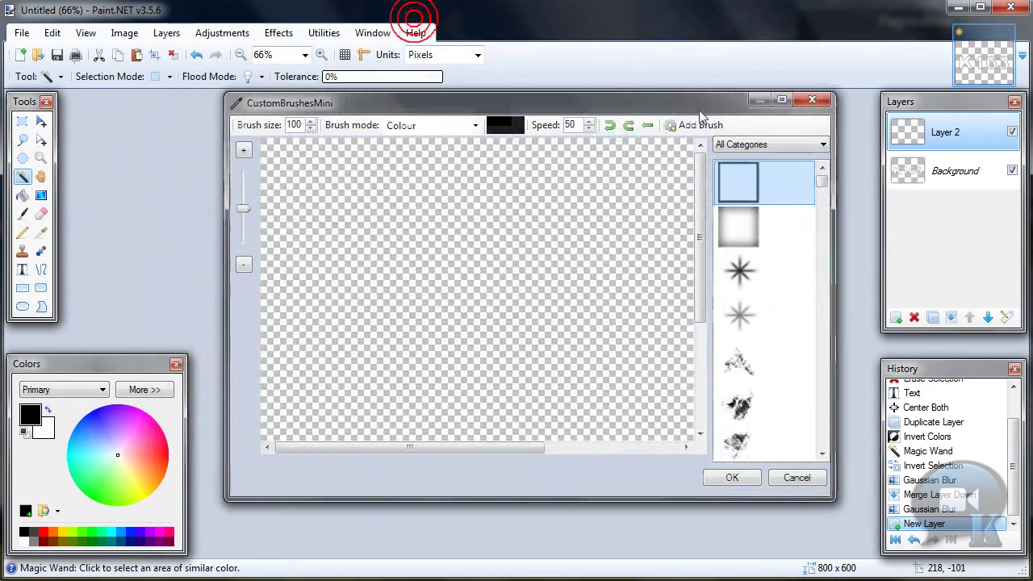
- Set the brush colour to the dark red basic colour
left_click(516, 124)
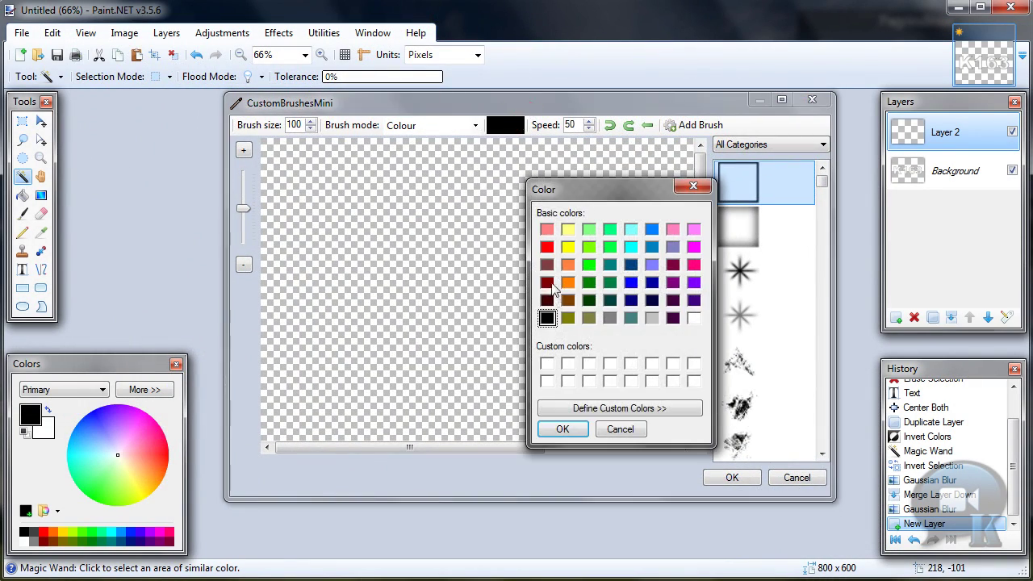
left_click(548, 283)
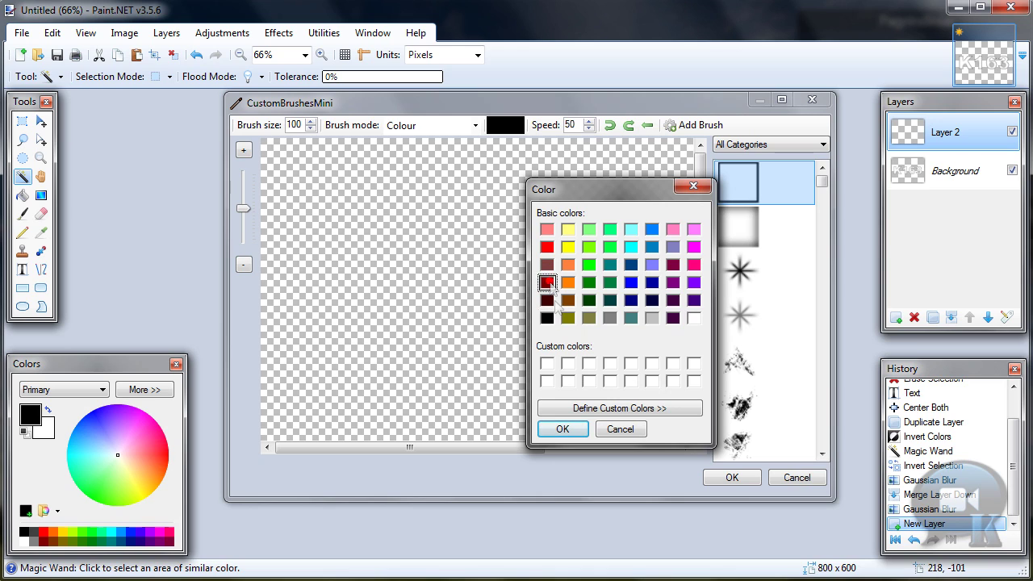
left_click(562, 430)
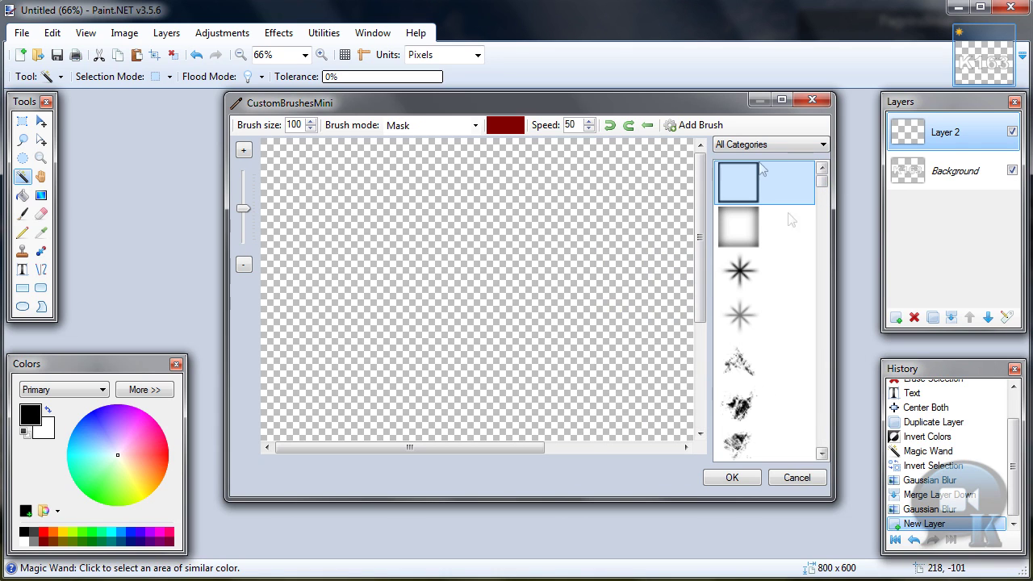
- Enlarge the CustomBrushesMini painting window and cancel the Add Brush file dialog
scroll(822, 178, "down", 5)
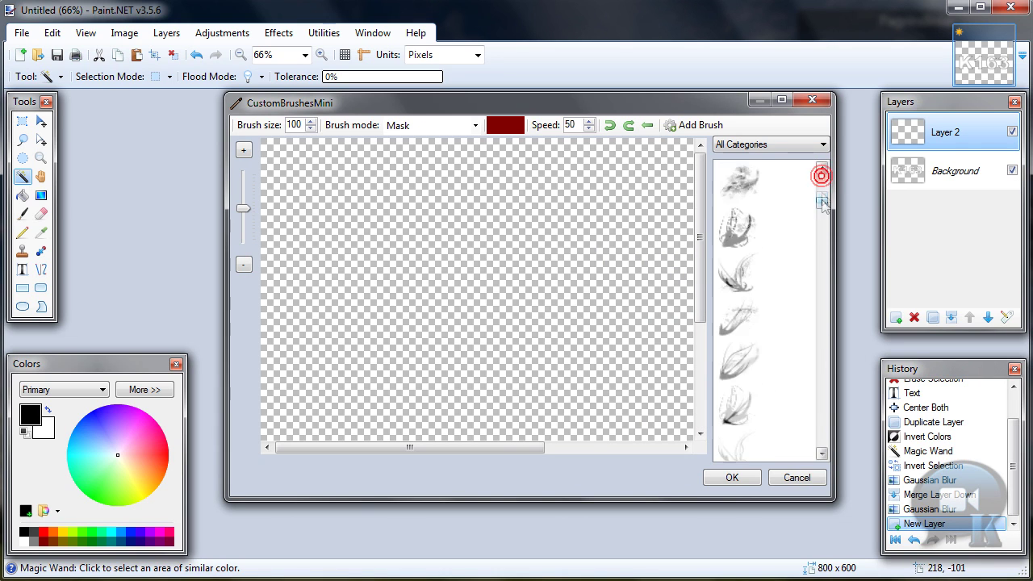
scroll(821, 178, "up", 5)
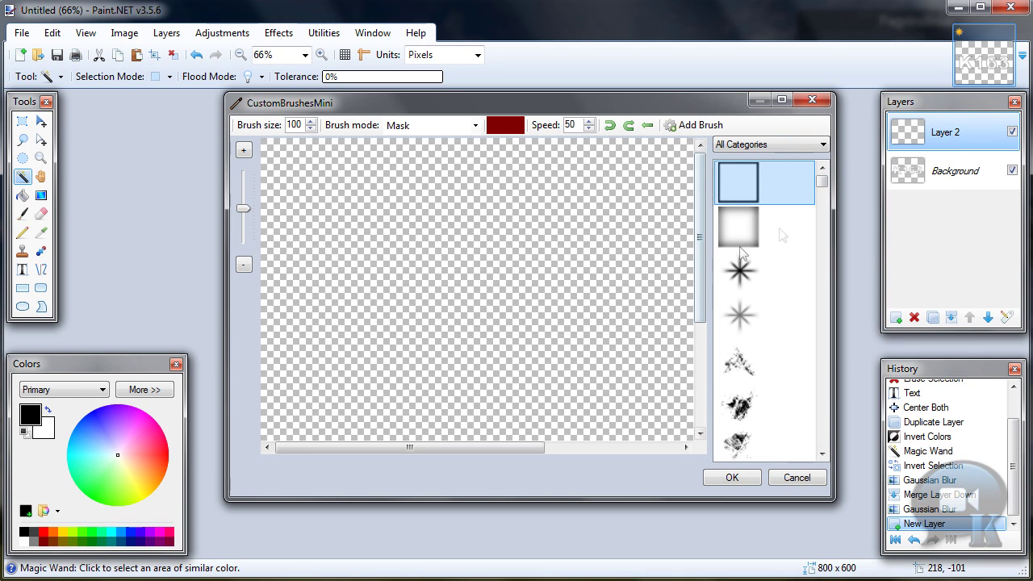
left_click_drag(226, 96, 103, 58)
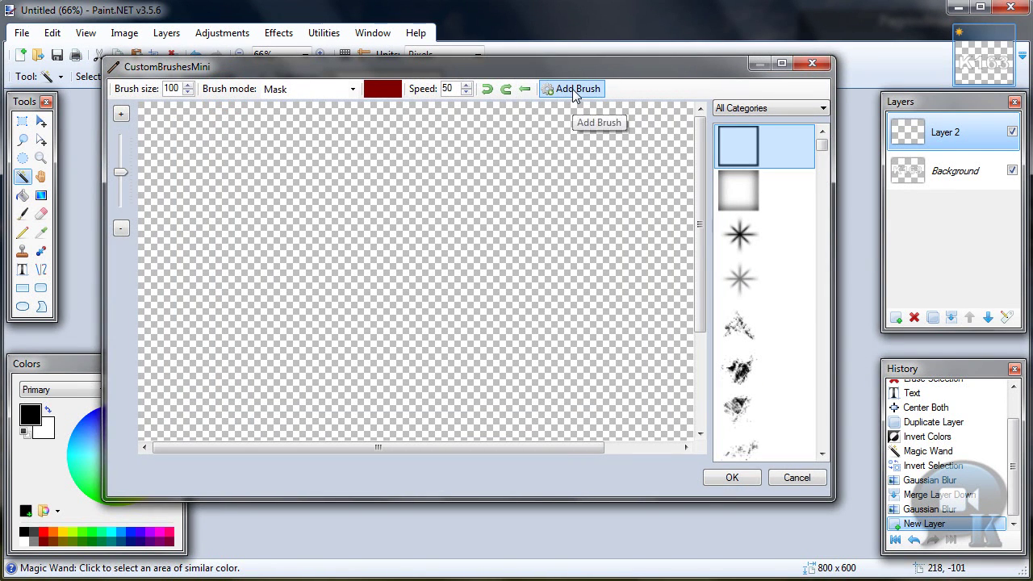
left_click(573, 88)
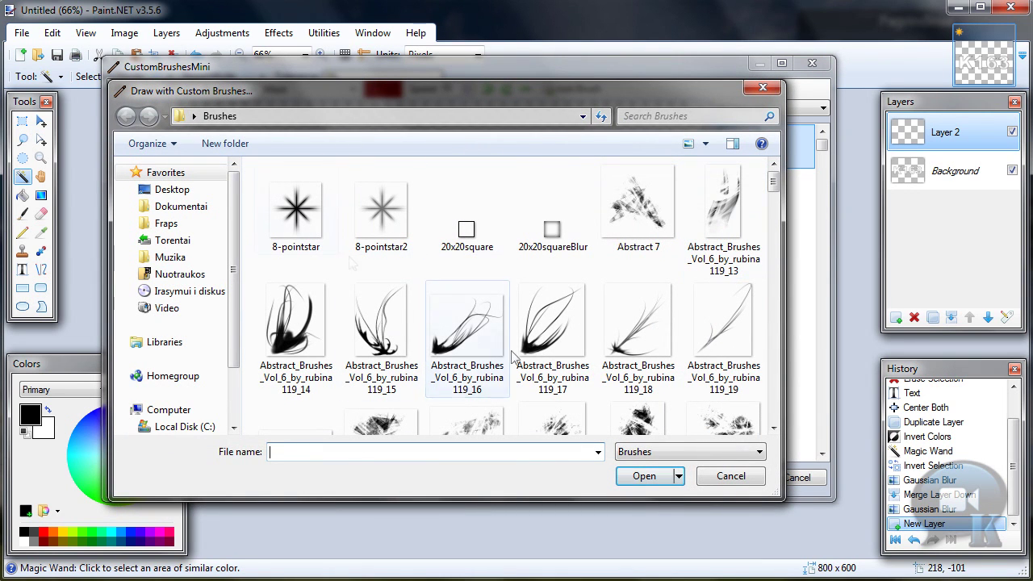
left_click(731, 476)
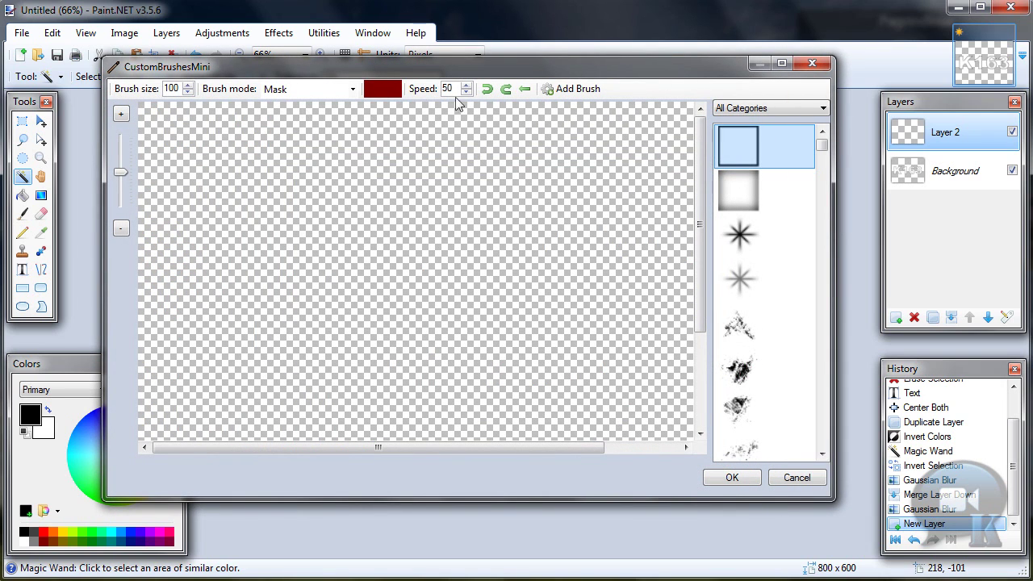
- Set brush size to 255 and stamp dark red grunge scratches and speckles across the canvas
double_click(173, 88)
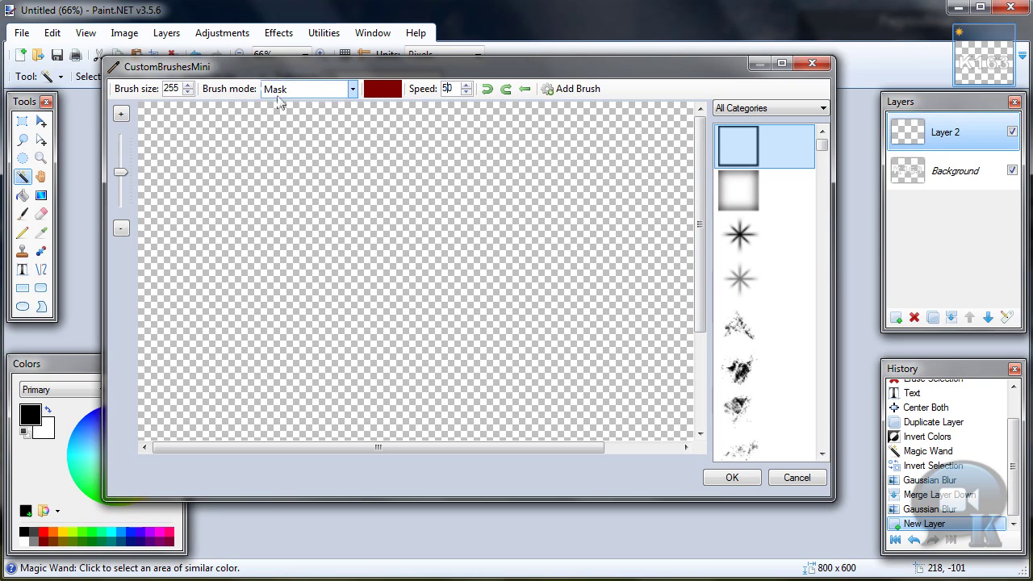
left_click_drag(819, 142, 821, 147)
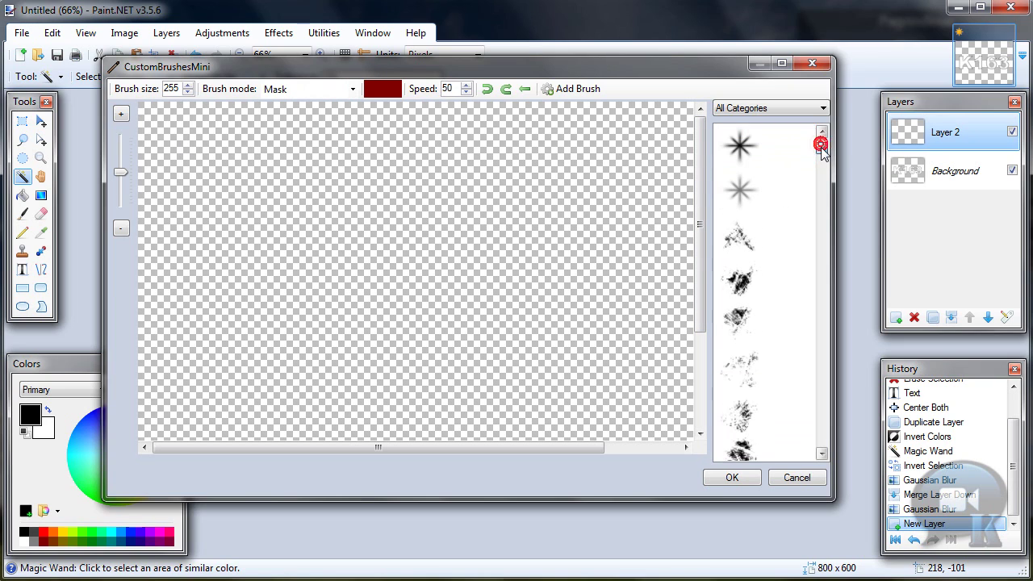
left_click(735, 236)
mouse_move(242, 234)
left_mouse_down()
mouse_move(203, 191)
mouse_move(250, 234)
left_mouse_up()
left_click(730, 295)
left_click(458, 176)
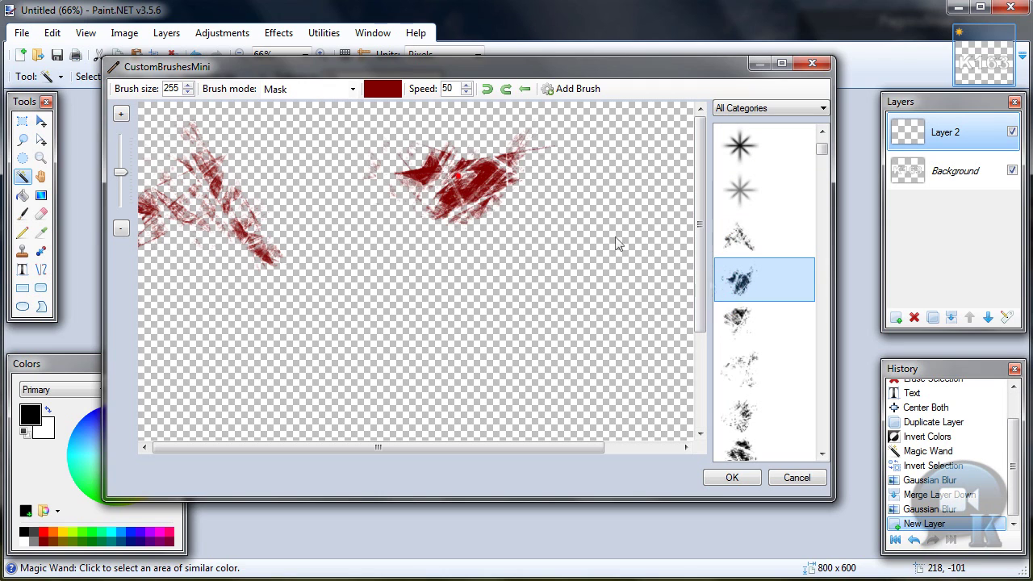
left_click(734, 234)
left_click(357, 277)
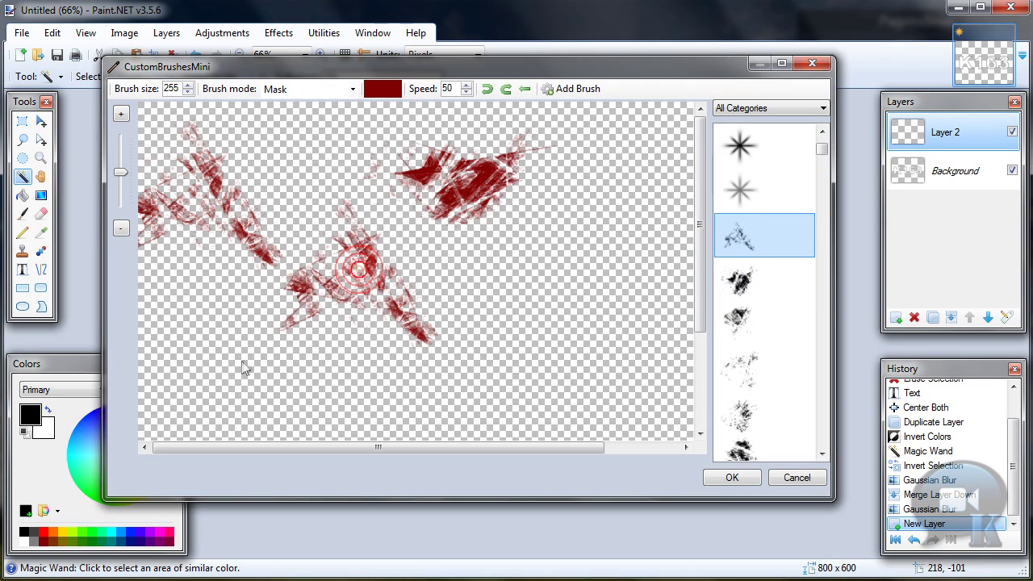
left_click(241, 361)
left_click(743, 368)
left_click(525, 260)
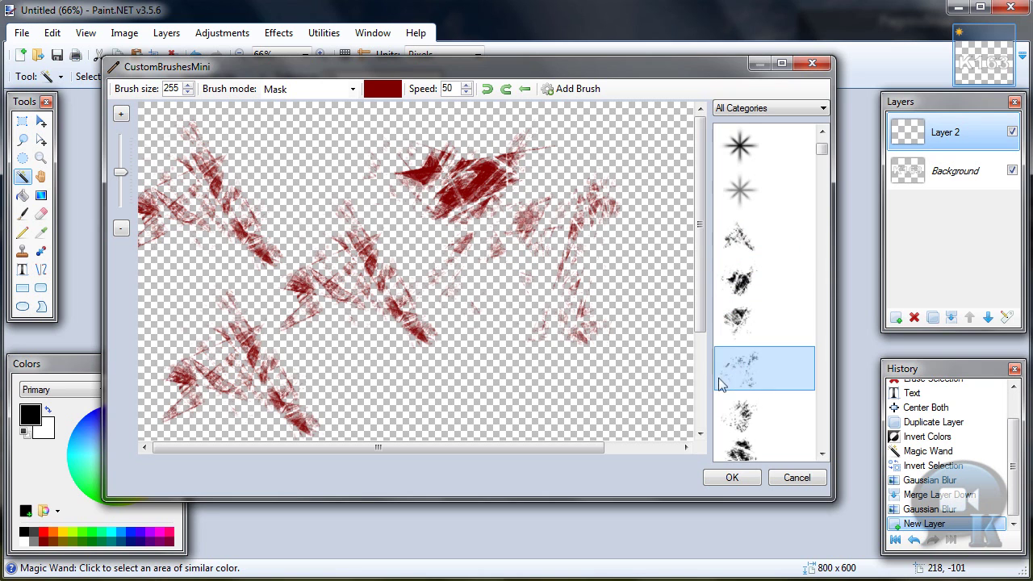
- Stamp dark red swirls on the left, middle and right of the canvas
scroll(718, 377, "down", 3)
left_click(736, 326)
left_click(379, 282)
left_click(553, 330)
left_click(736, 367)
left_click(202, 278)
- Stamp blood splatters and drips across the middle, then apply the strokes to Layer 2
scroll(758, 351, "down", 5)
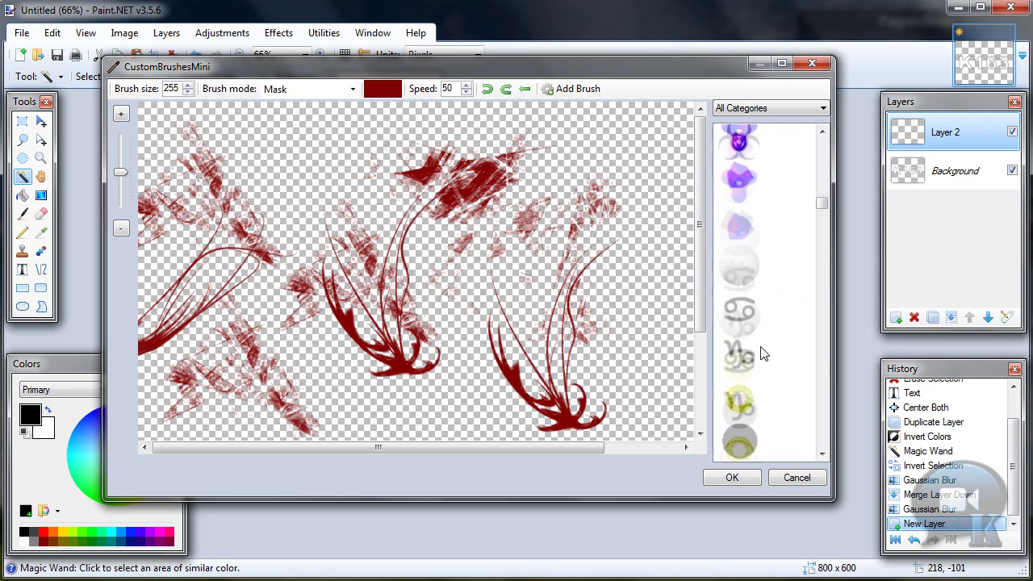
scroll(758, 355, "down", 10)
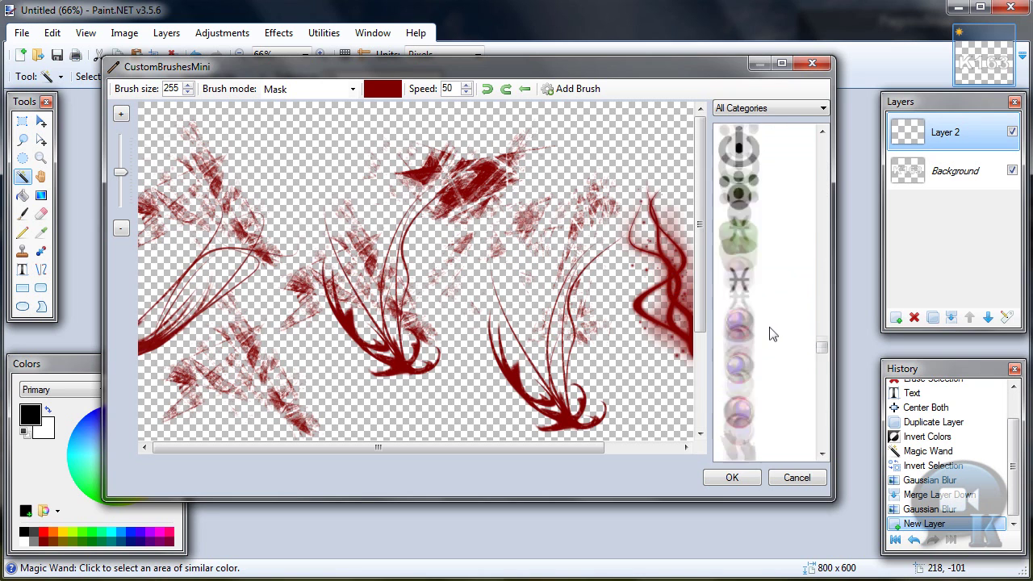
scroll(771, 336, "down", 5)
scroll(749, 299, "up", 3)
left_click(764, 191)
left_click(545, 250)
left_click(621, 206)
left_click(764, 279)
left_click(347, 273)
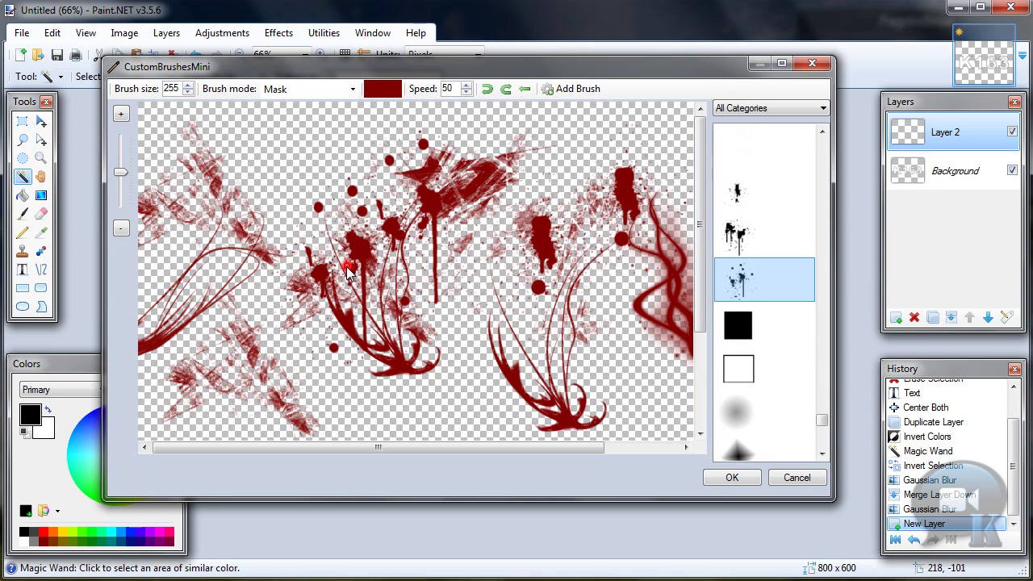
scroll(758, 424, "down", 10)
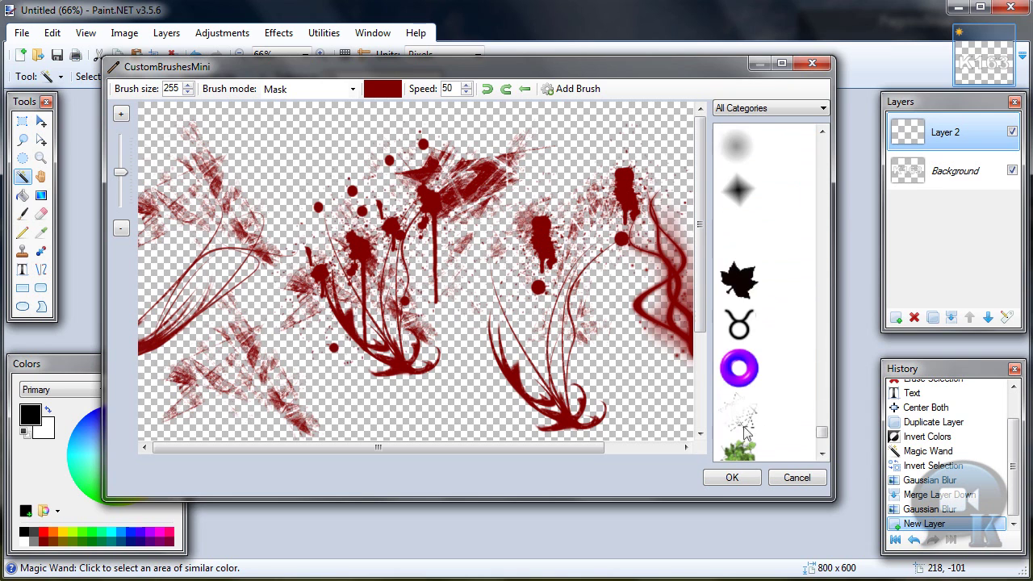
left_click(732, 477)
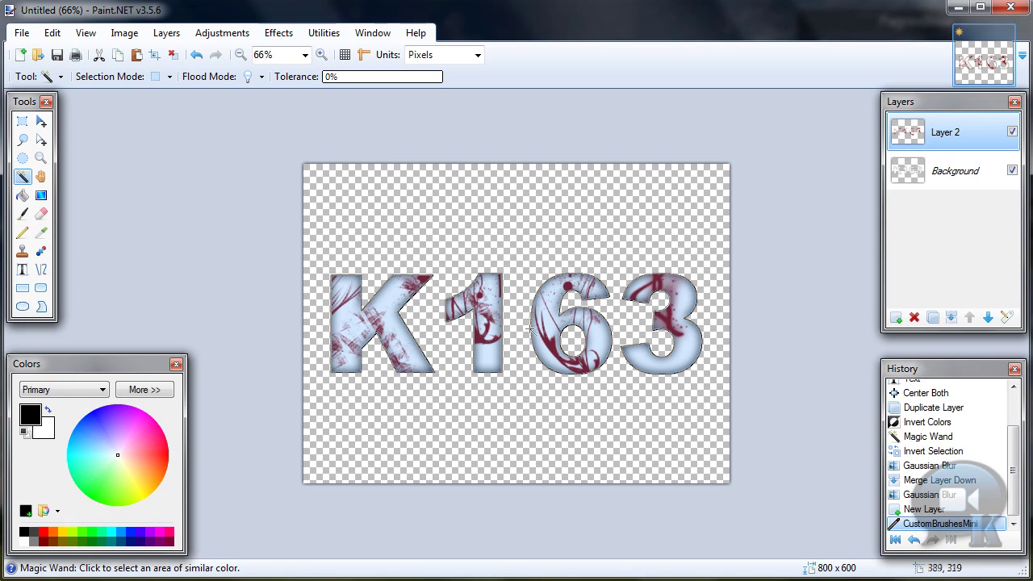
- Deselect all, set Layer 2's blend mode to Color Burn, and merge it into Background
left_click(173, 54)
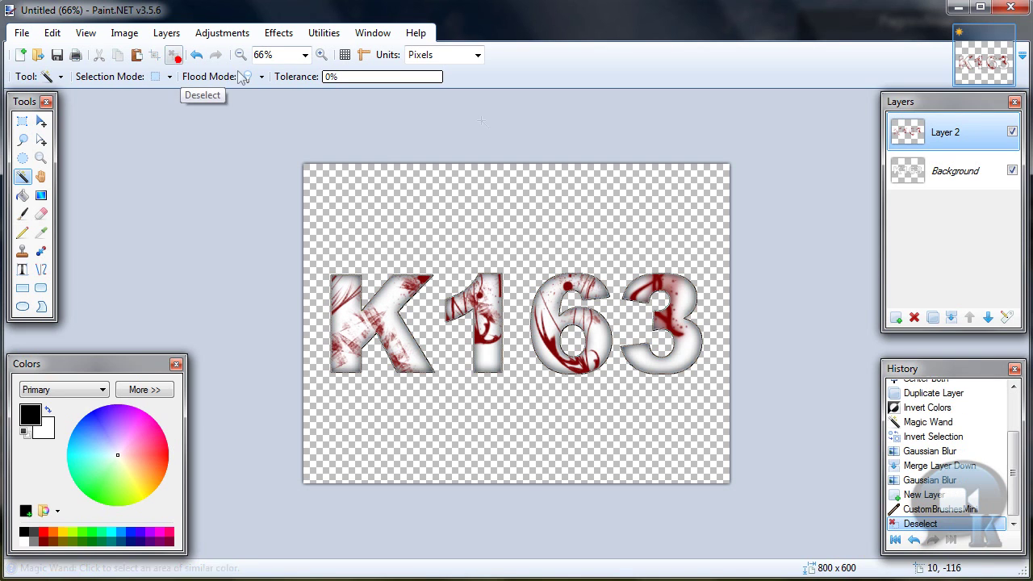
left_click(1008, 318)
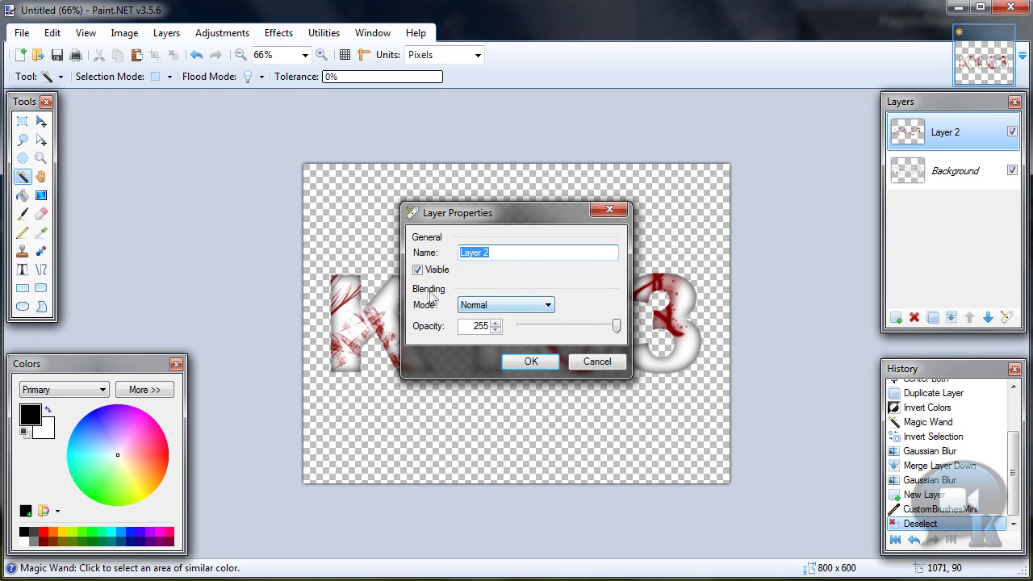
left_click(492, 310)
left_click(490, 353)
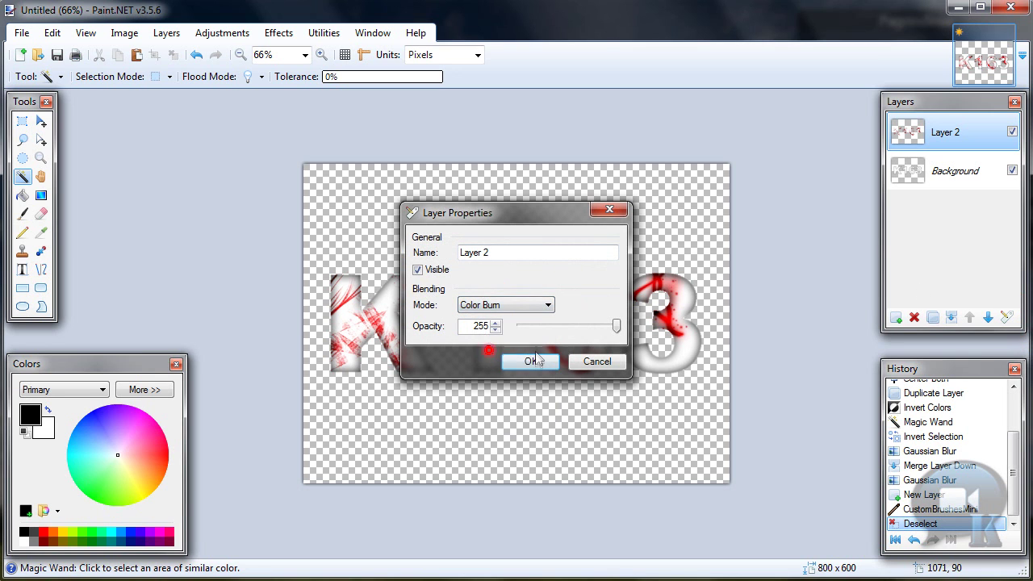
left_click(532, 363)
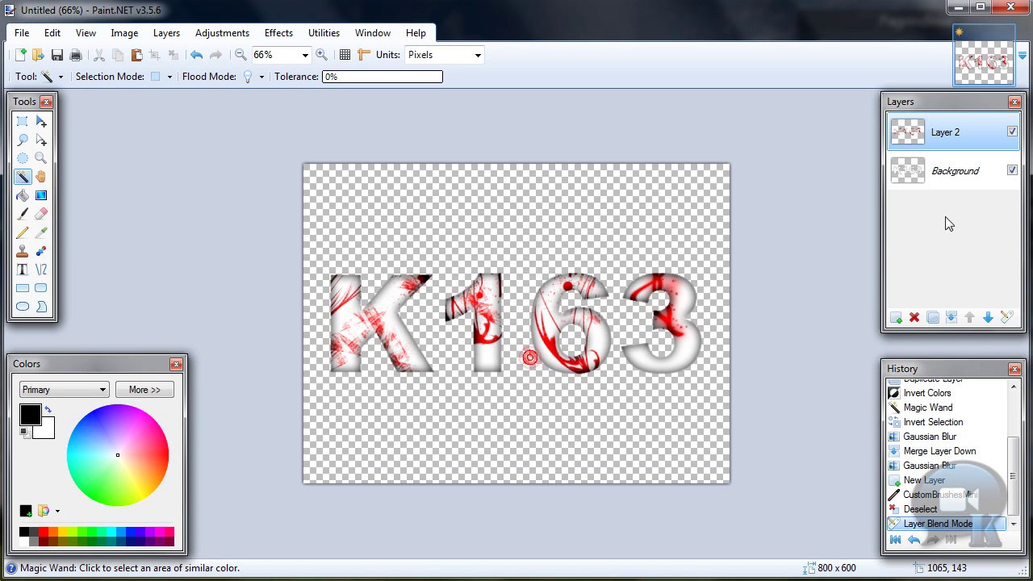
left_click(955, 319)
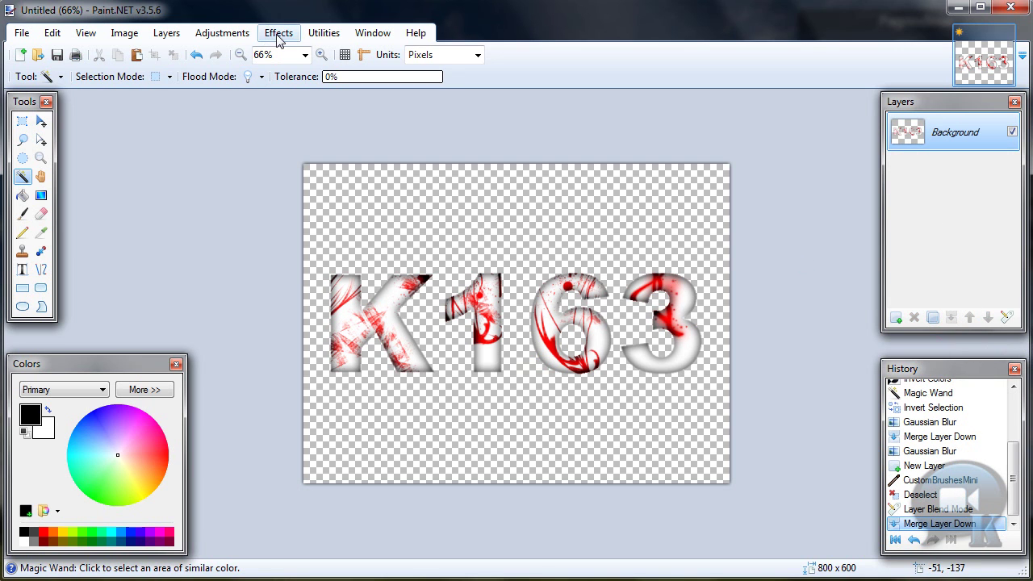
- Add a black Drop Shadow with widening radius 0 and blur radius 3
left_click(278, 33)
mouse_move(303, 197)
left_click(535, 194)
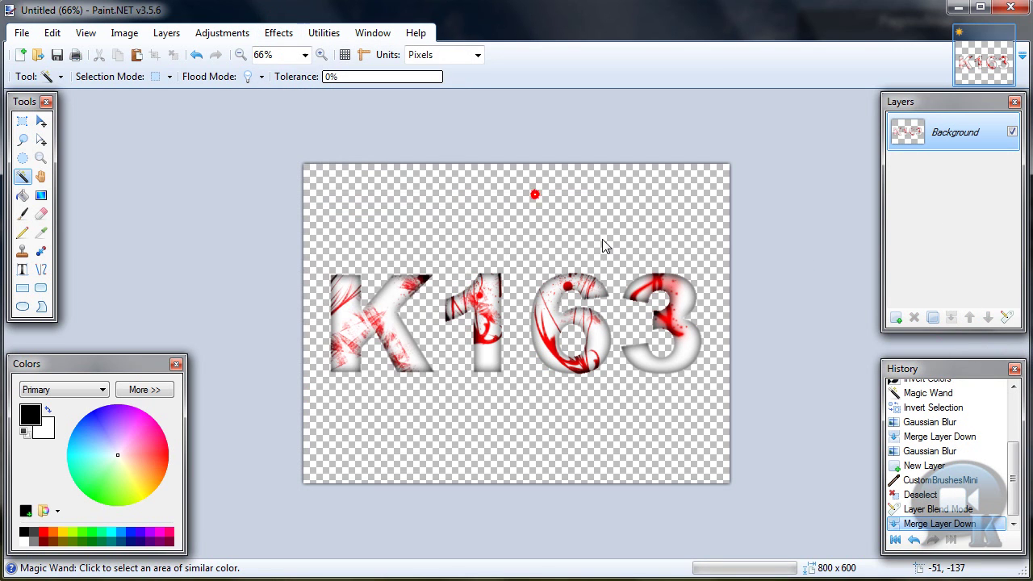
left_click_drag(514, 110, 689, 124)
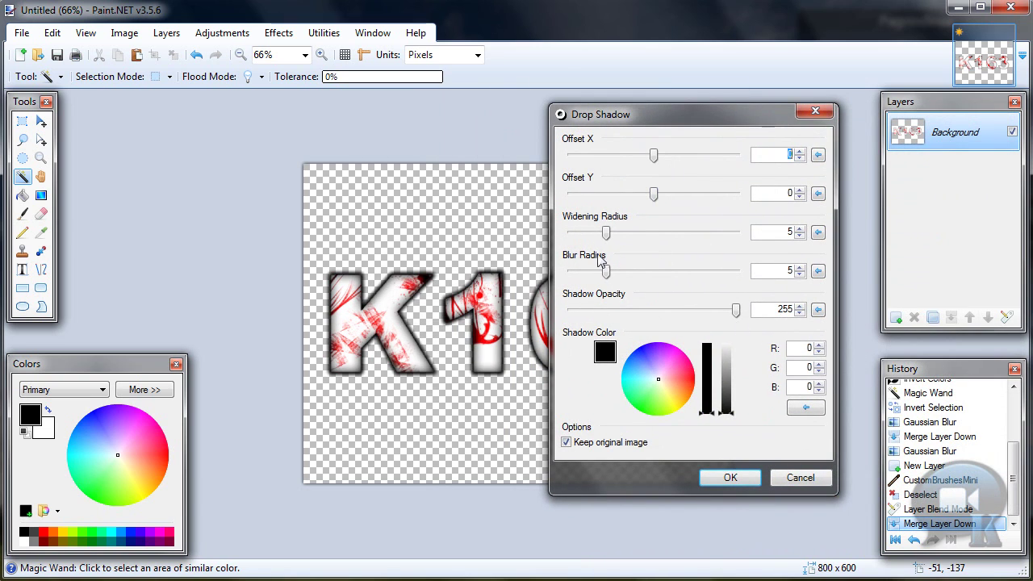
left_click_drag(605, 233, 572, 233)
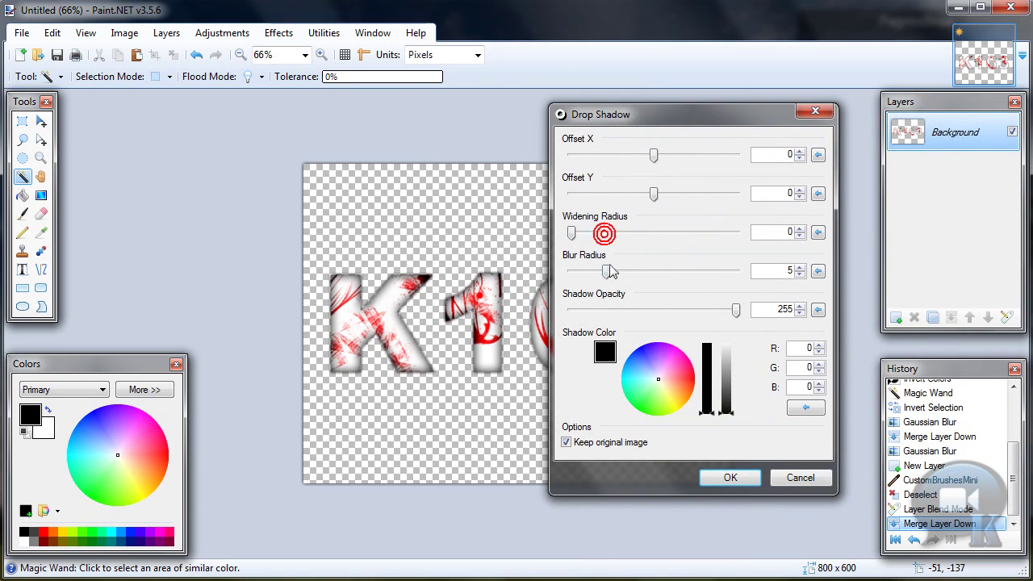
left_click(799, 275)
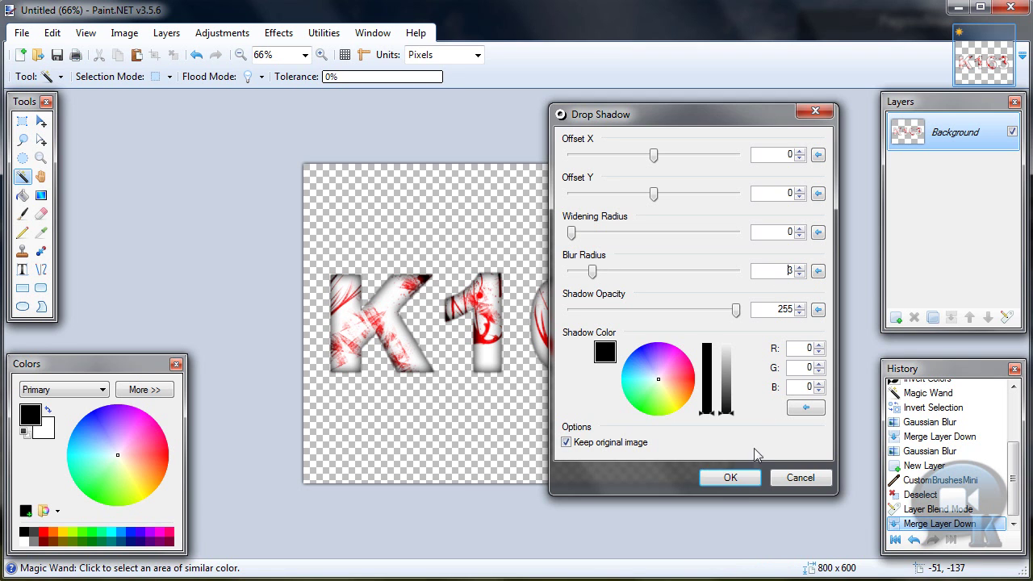
left_click(730, 478)
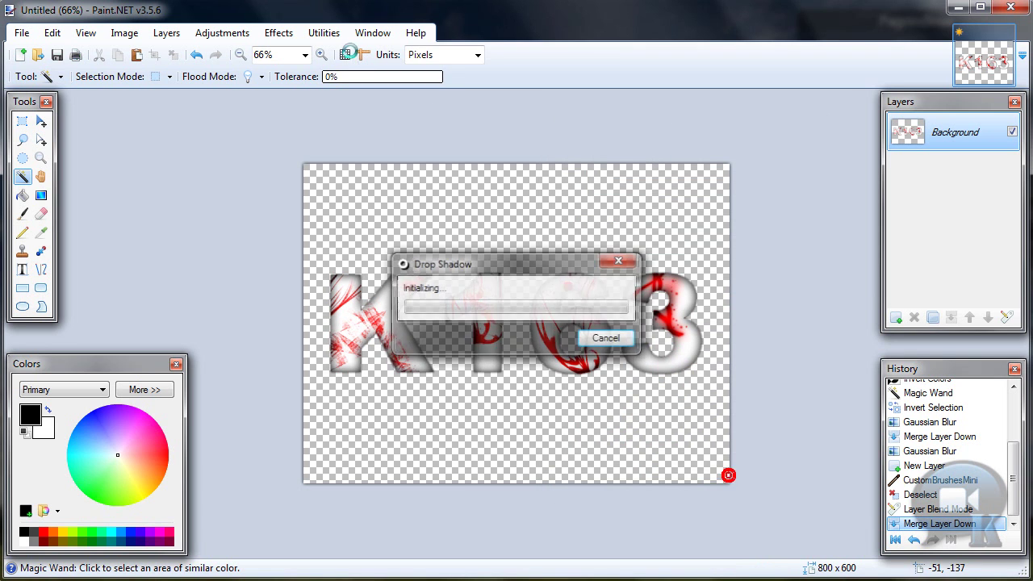
left_click(322, 55)
left_click(321, 55)
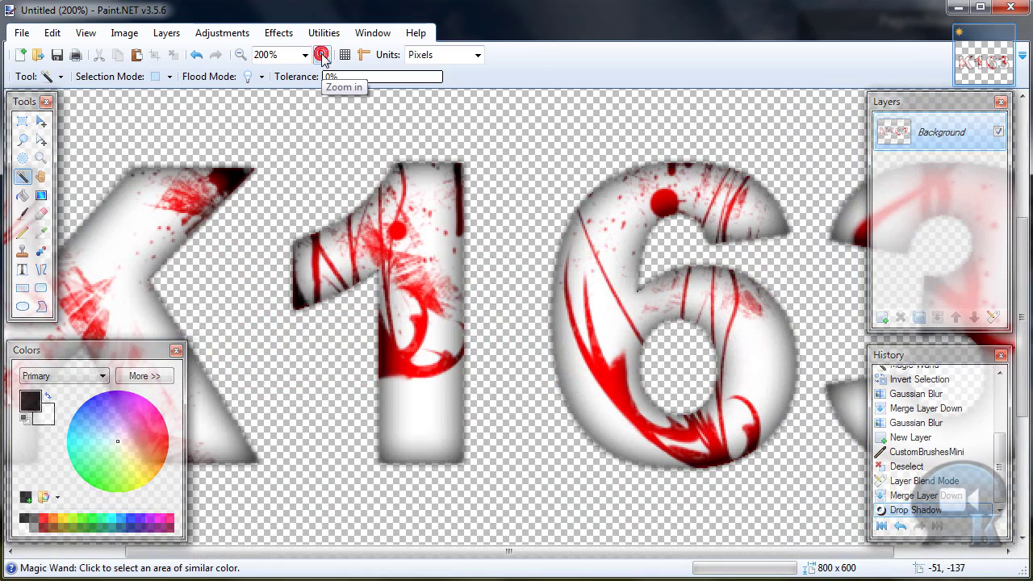
left_click(240, 54)
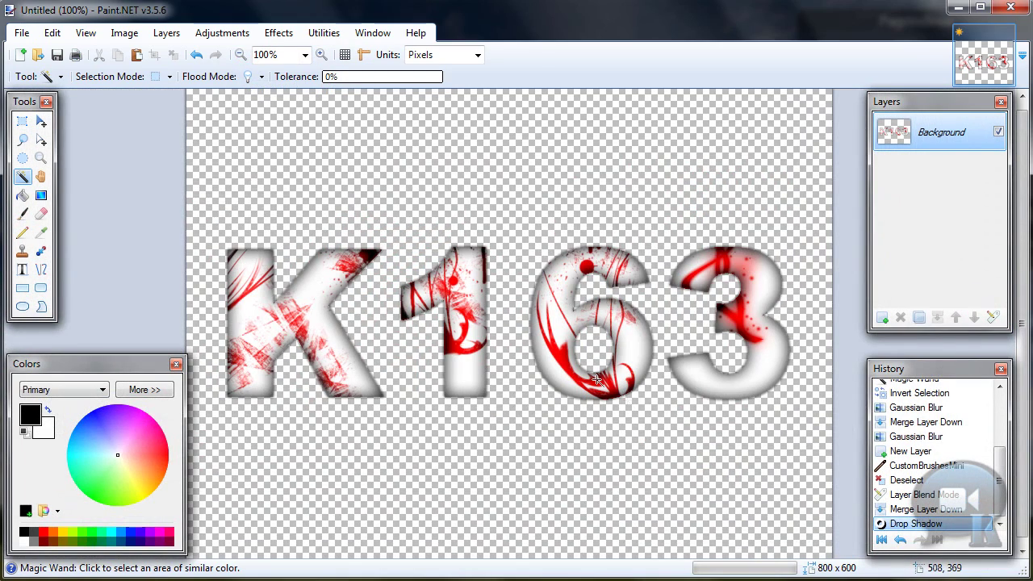